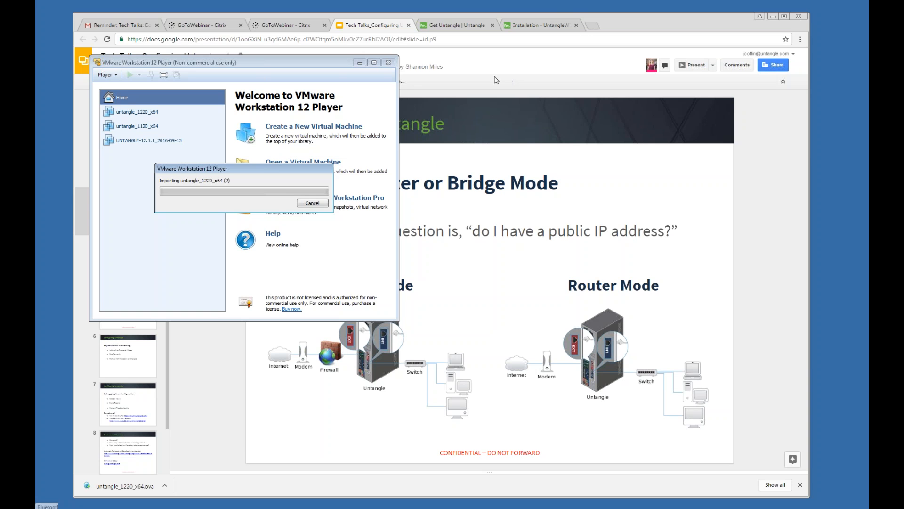
click(592, 26)
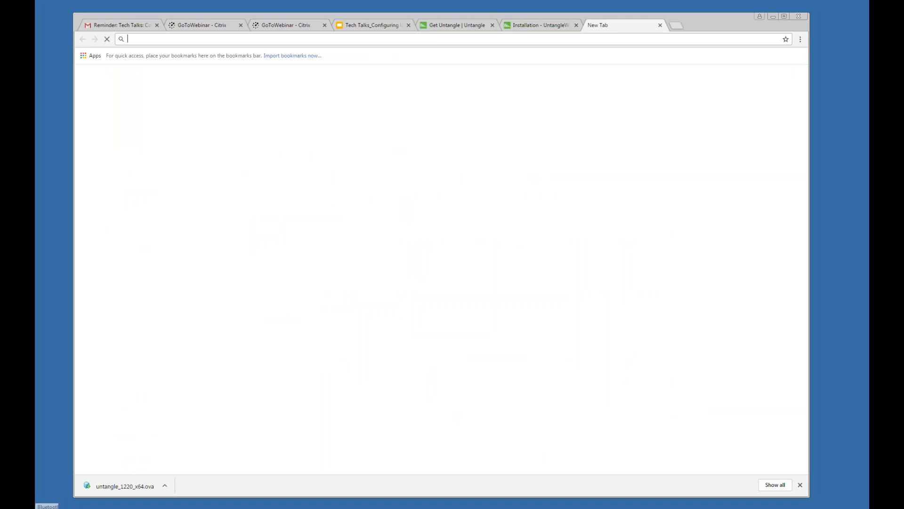
text(10.11)
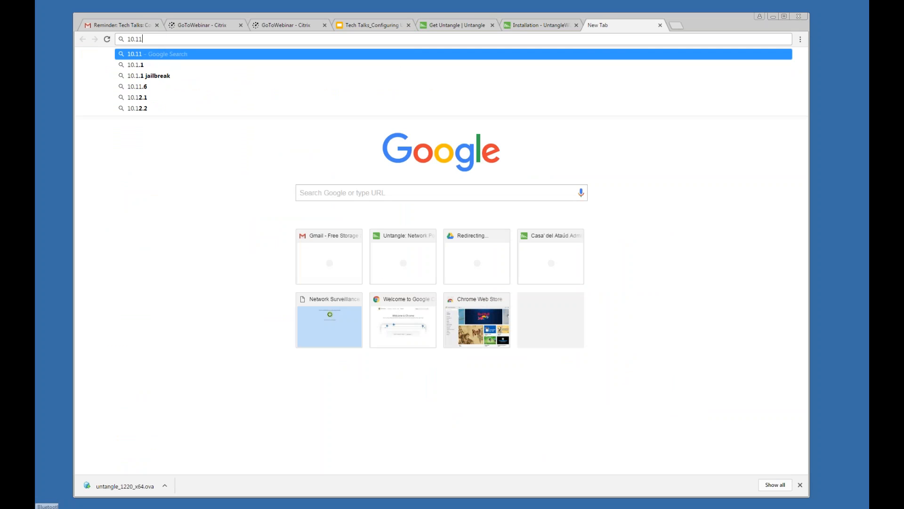
text(1.56.94)
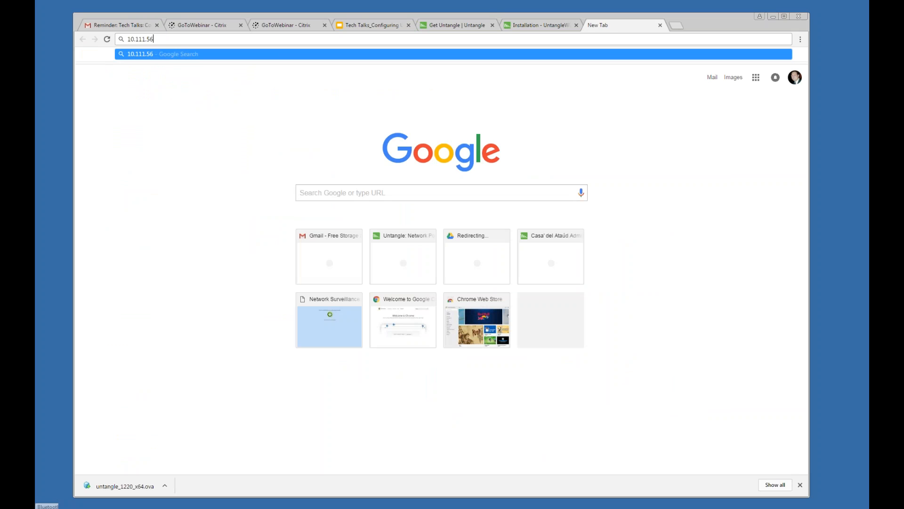
key(Return)
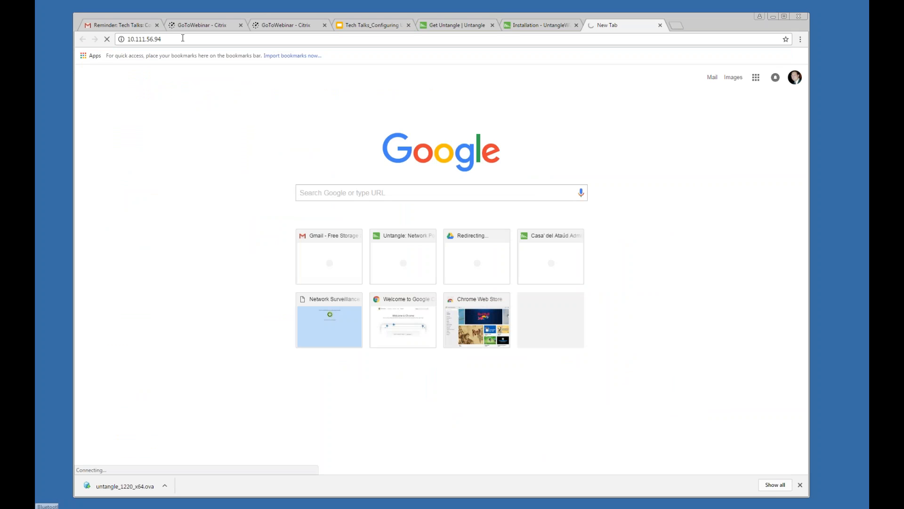
click(182, 38)
click(127, 39)
text(https:)
key(Return)
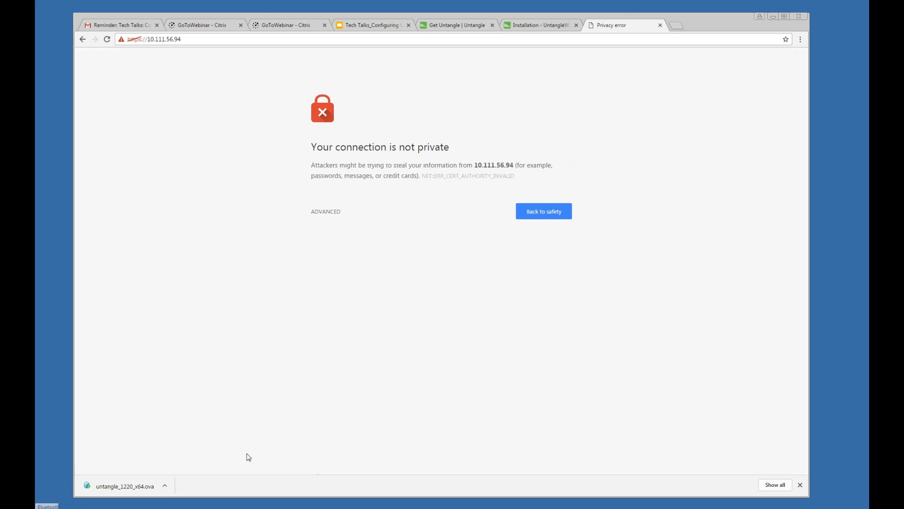
click(334, 212)
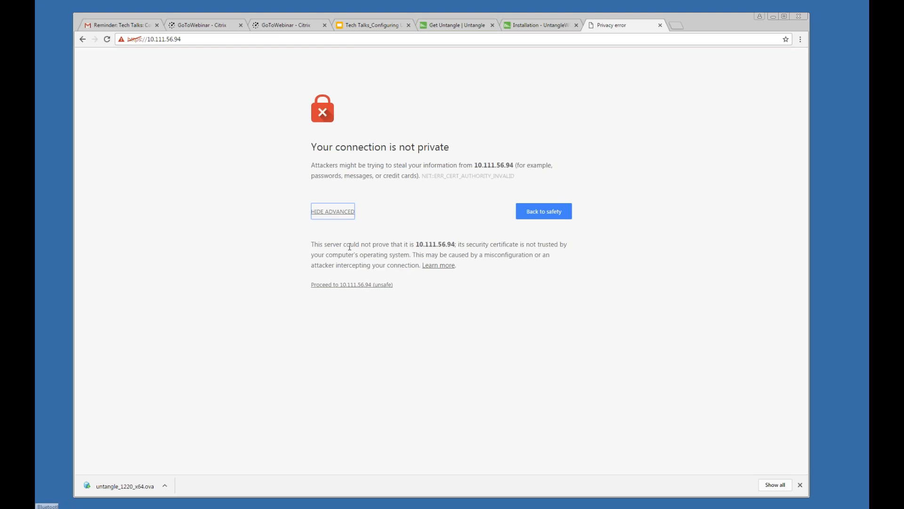
click(346, 285)
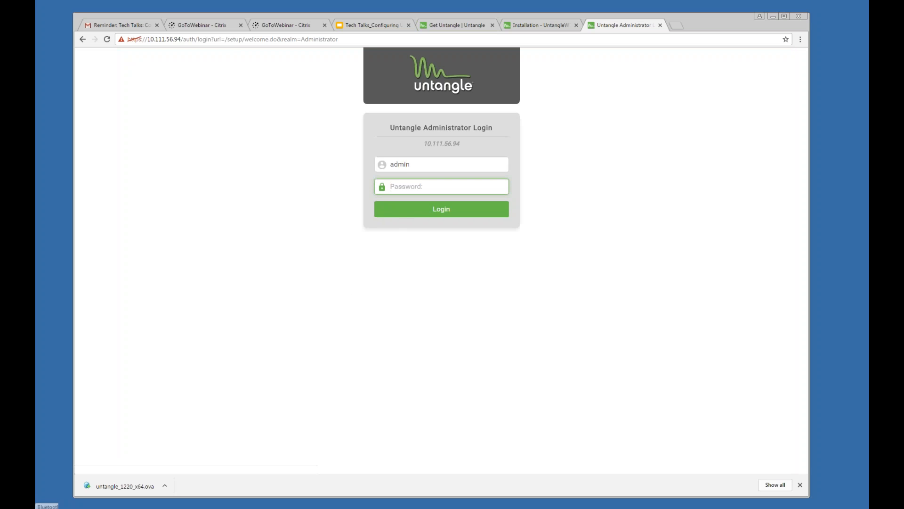
Step: Log in to Untangle as admin with the administrator password
text(******)
key(Return)
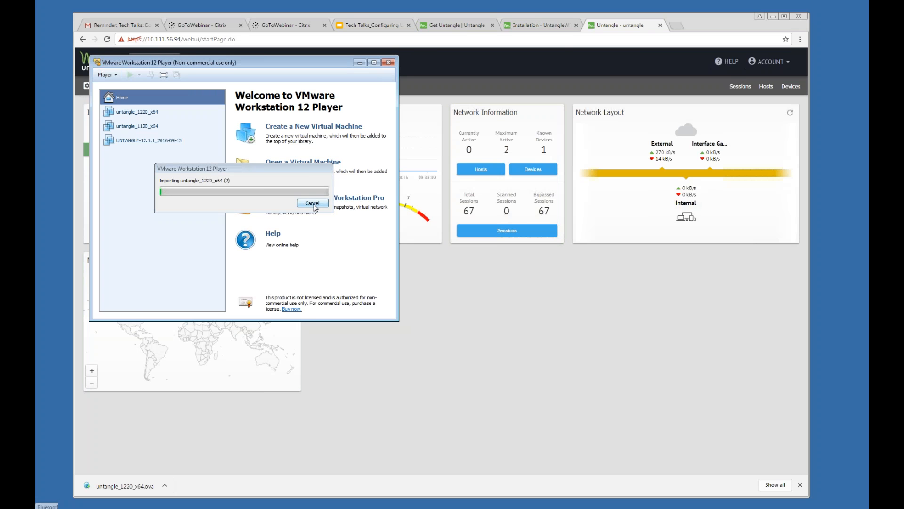
Step: Cancel the VM import and start the UNTANGLE-12.1.1_2016-09-13 virtual machine
click(313, 203)
click(141, 141)
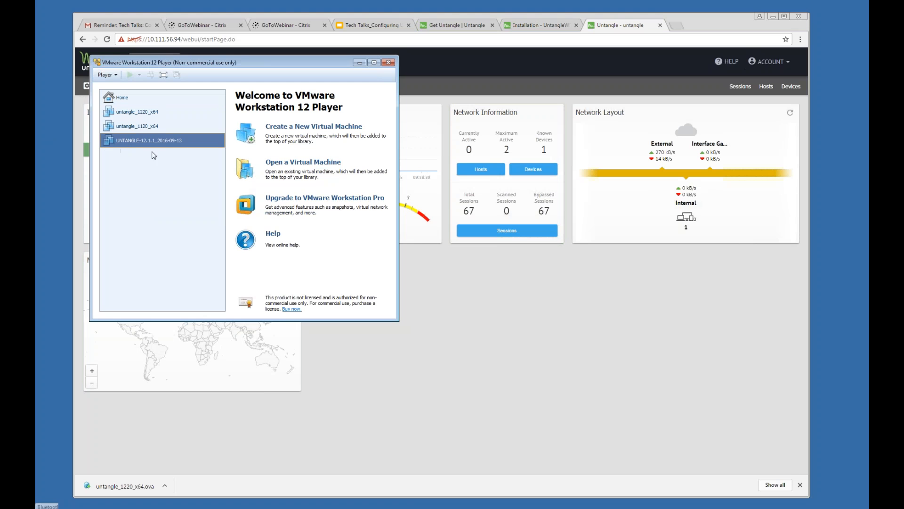
click(254, 272)
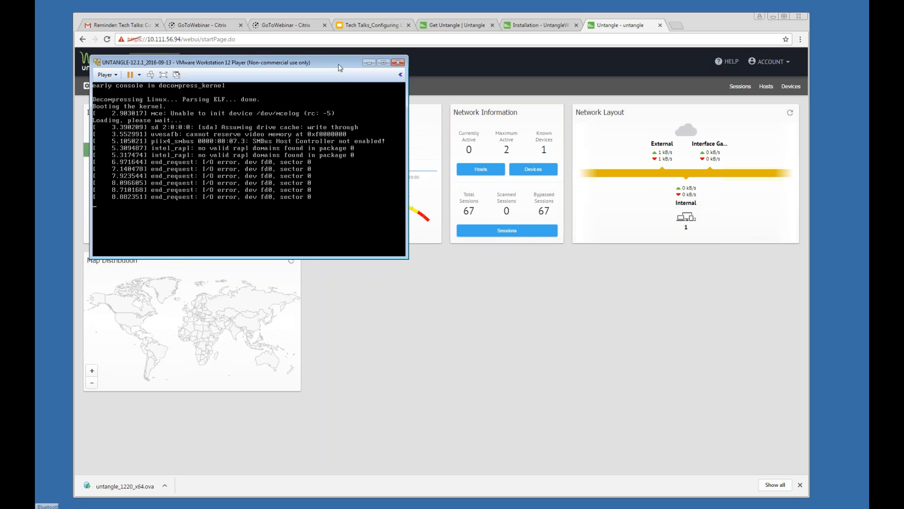
Step: Arrange the VM and browser windows side by side so the console stays visible
drag(338, 62, 299, 179)
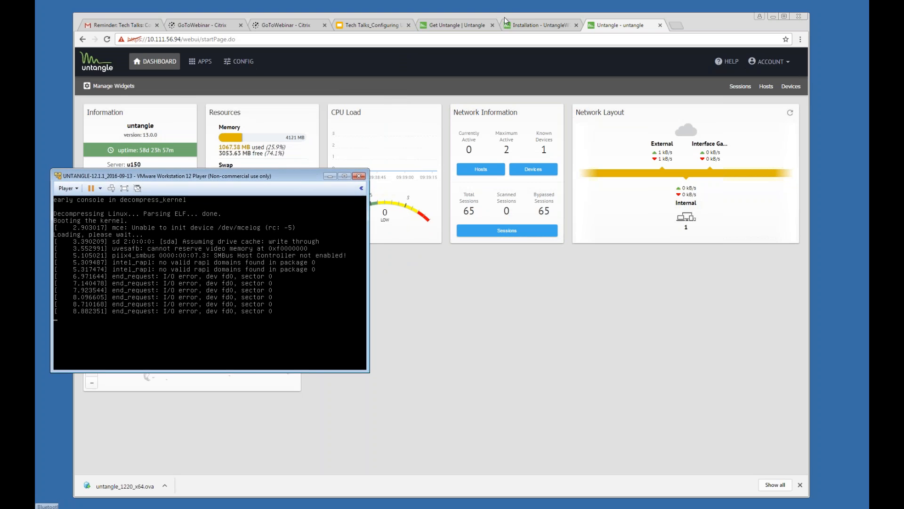
drag(520, 13, 540, 10)
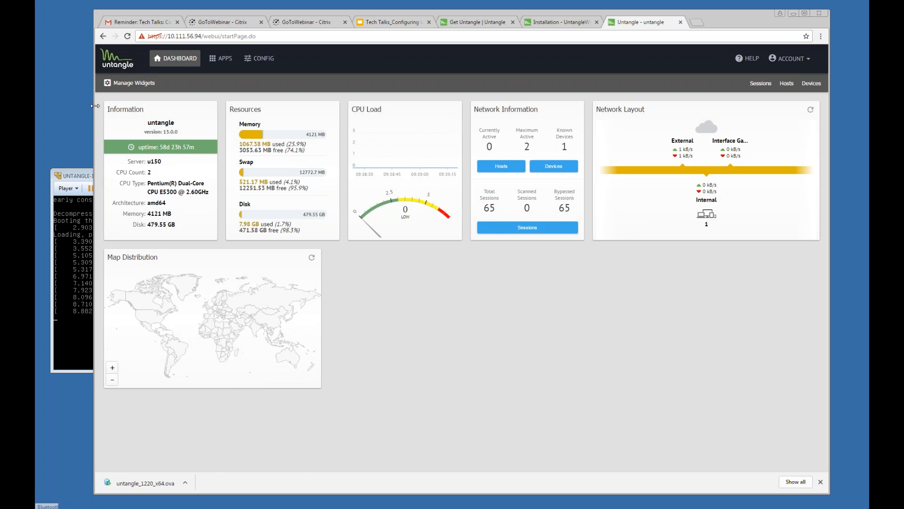
drag(95, 106, 199, 106)
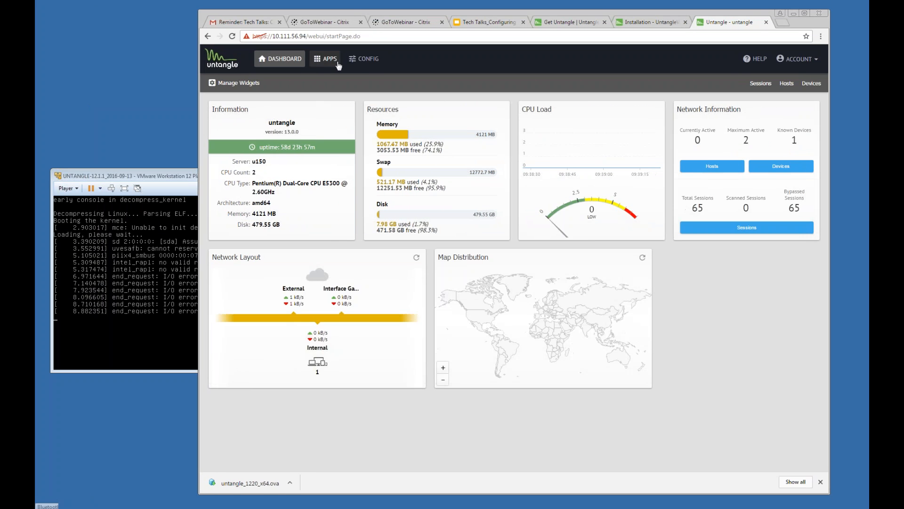
Step: Launch and confirm the Setup Wizard from Config > System > Support
click(331, 63)
click(364, 63)
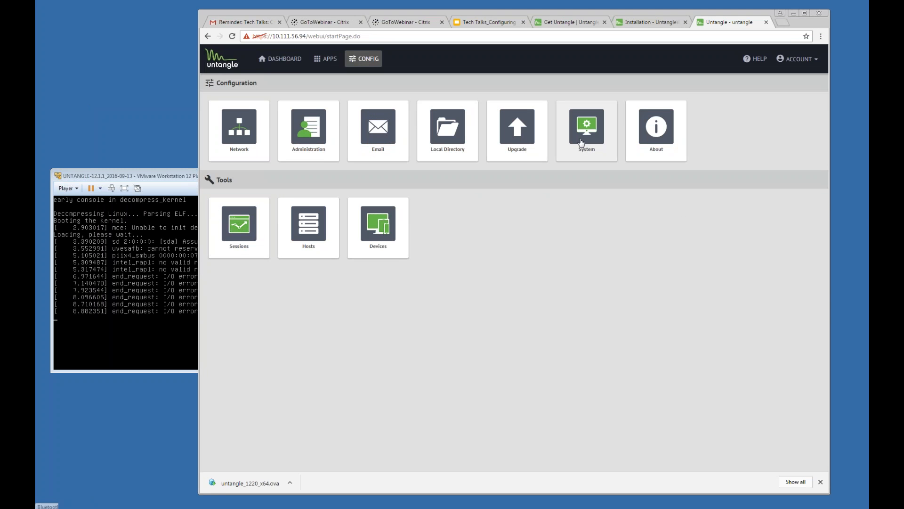
click(579, 142)
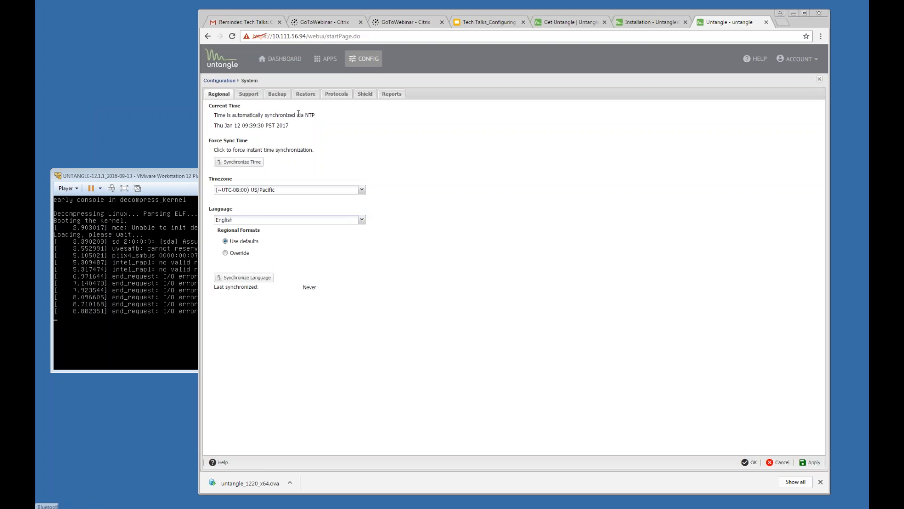
click(250, 96)
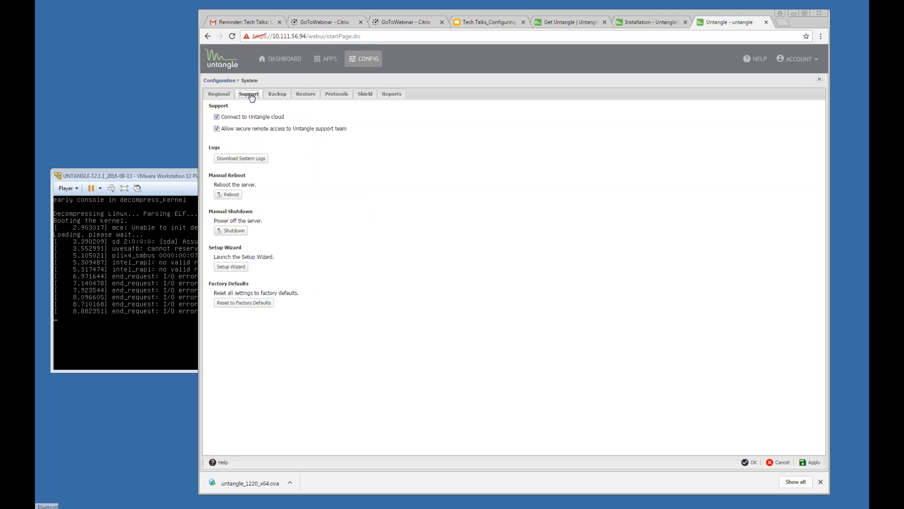
click(230, 270)
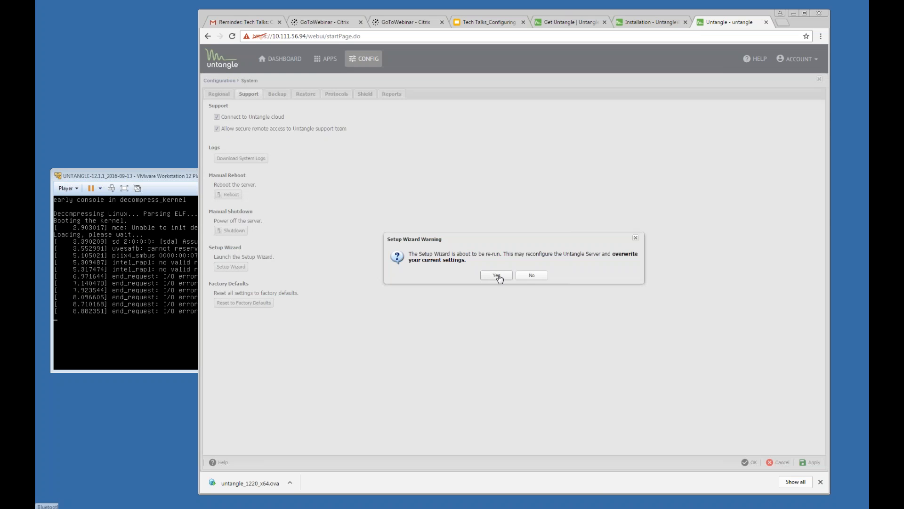
click(498, 276)
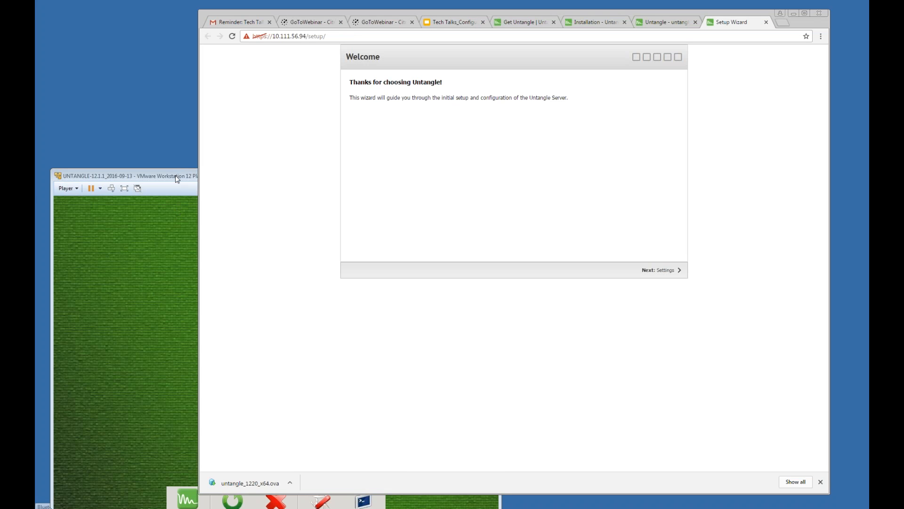
Step: Exit VMware Player, powering off the running virtual machine
drag(177, 178, 197, 56)
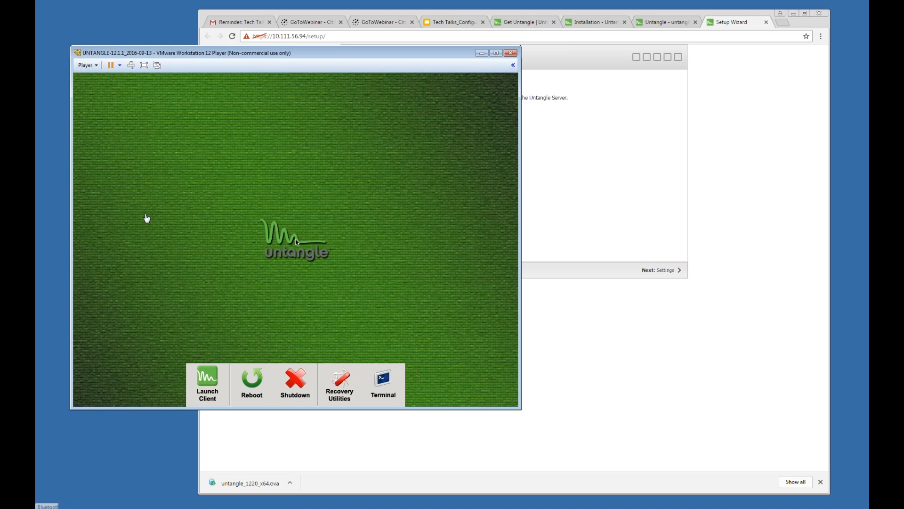
click(87, 65)
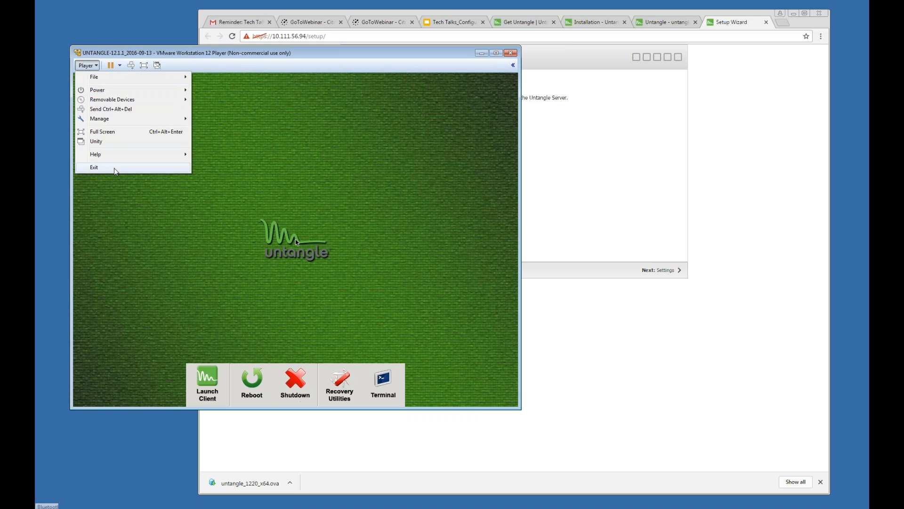
click(115, 167)
click(308, 257)
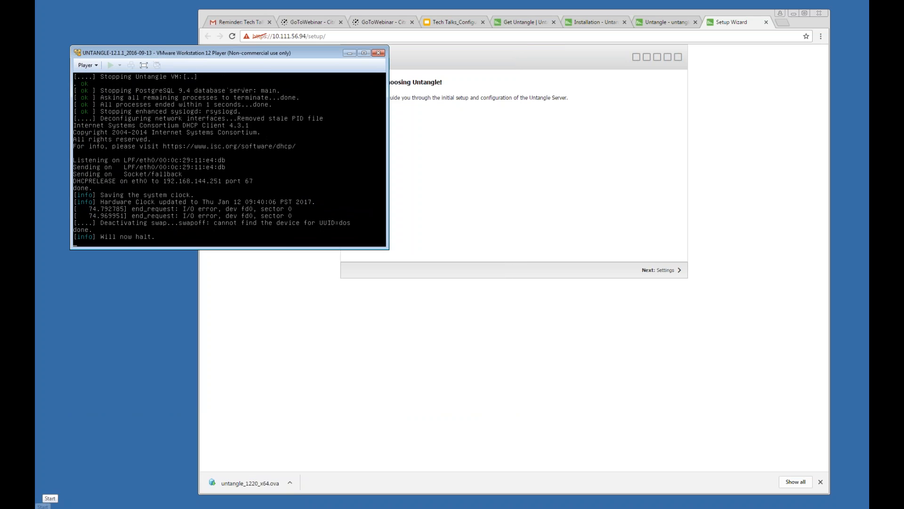
Step: Relaunch VMware Player and start untangle_1220_x64 beside the setup wizard browser
click(44, 505)
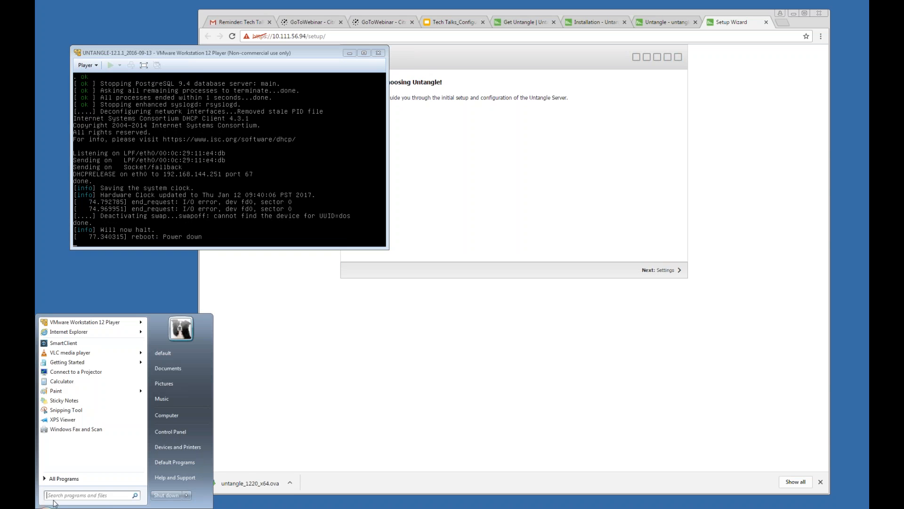
click(66, 324)
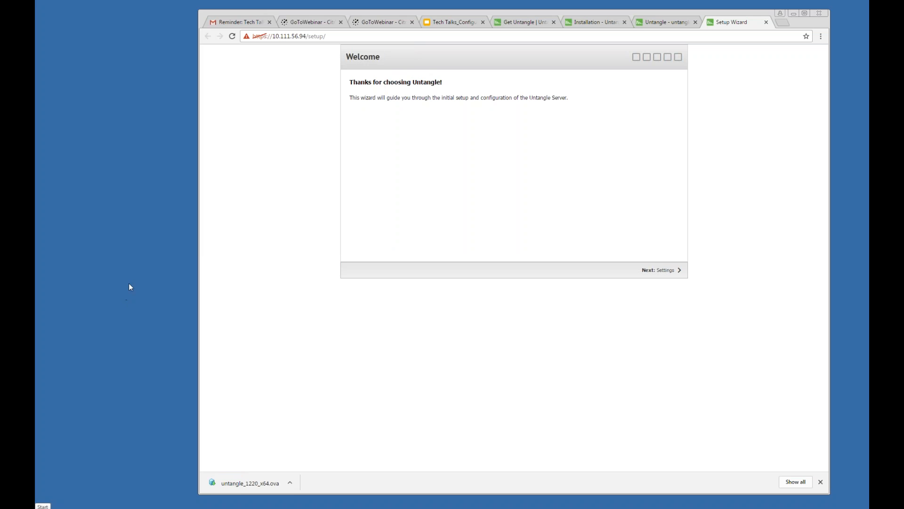
click(44, 505)
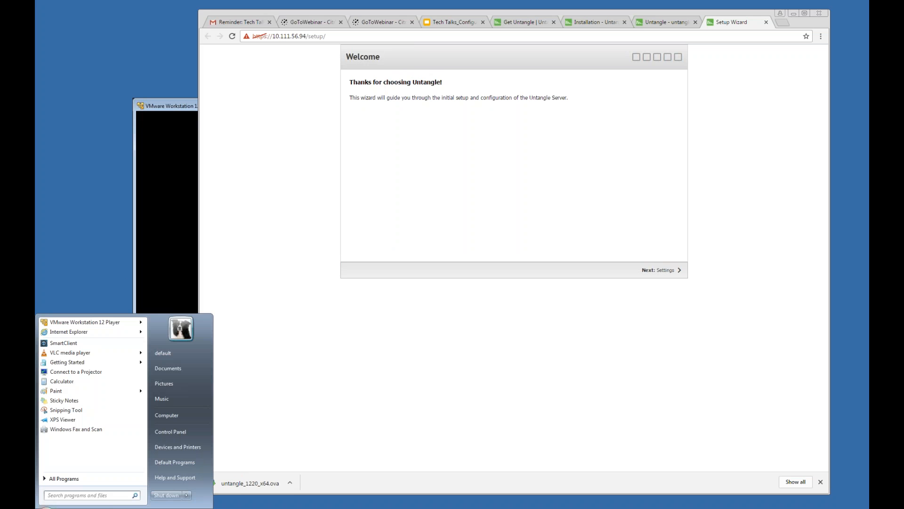
click(163, 246)
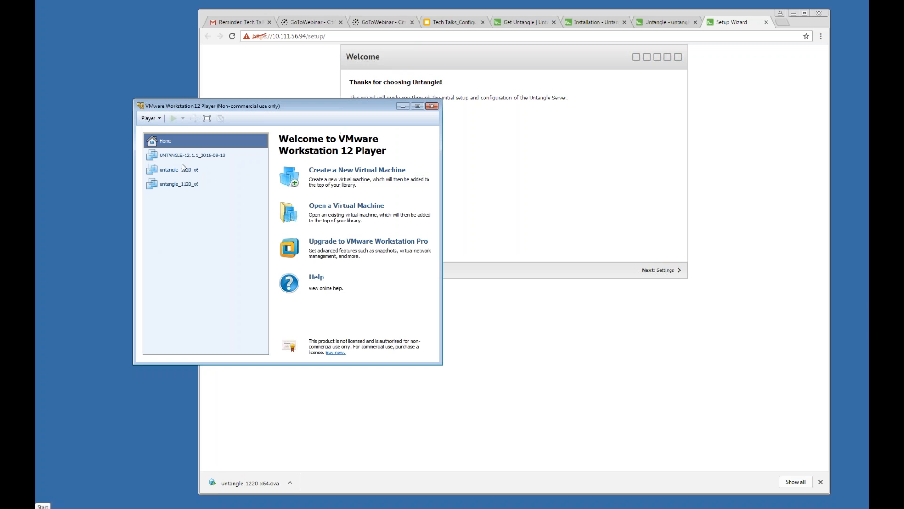
click(182, 170)
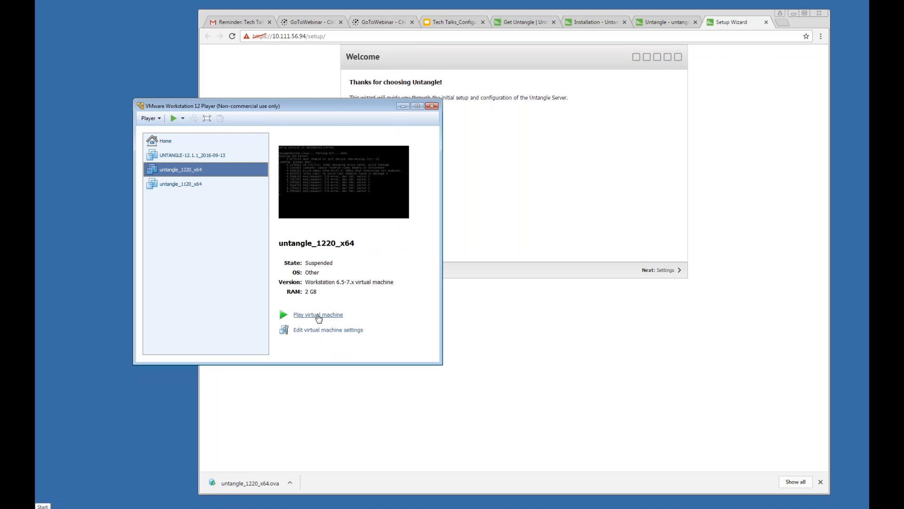
click(318, 314)
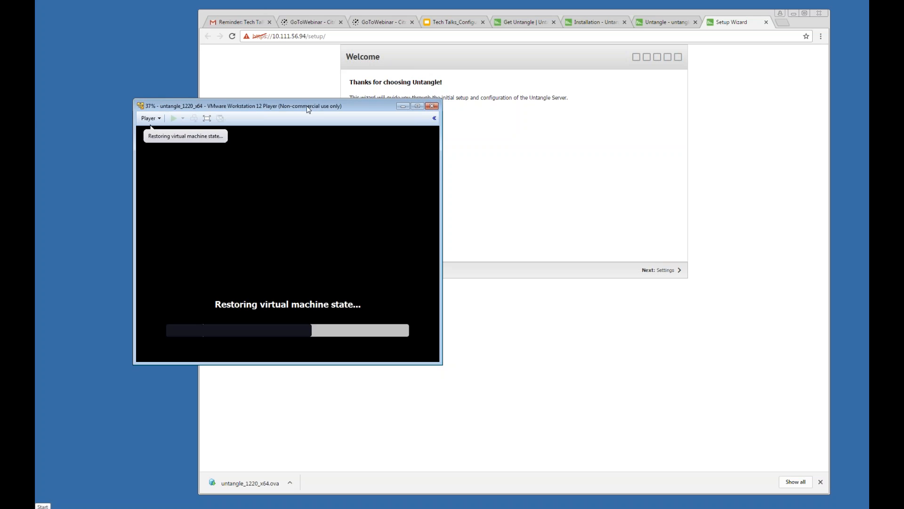
drag(309, 106, 234, 118)
click(307, 81)
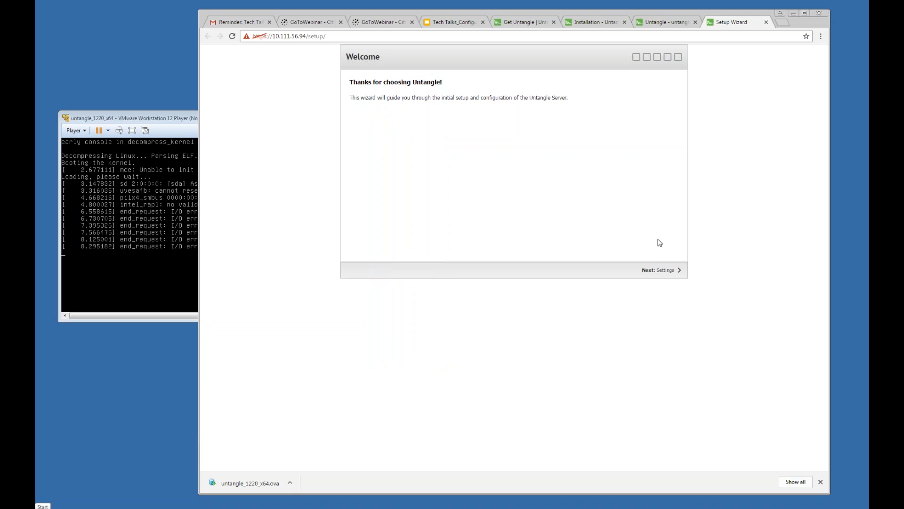
Step: Enter and confirm the admin password and fill in the admin email address
click(661, 277)
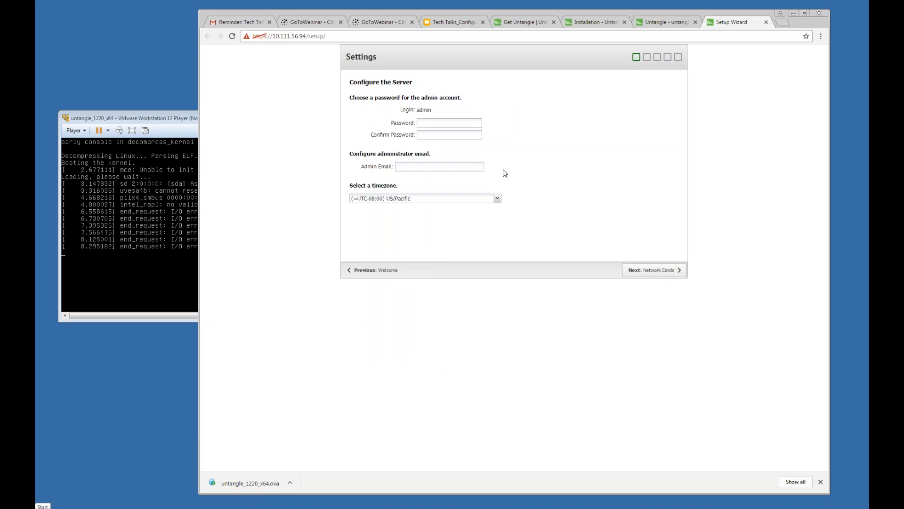
click(439, 125)
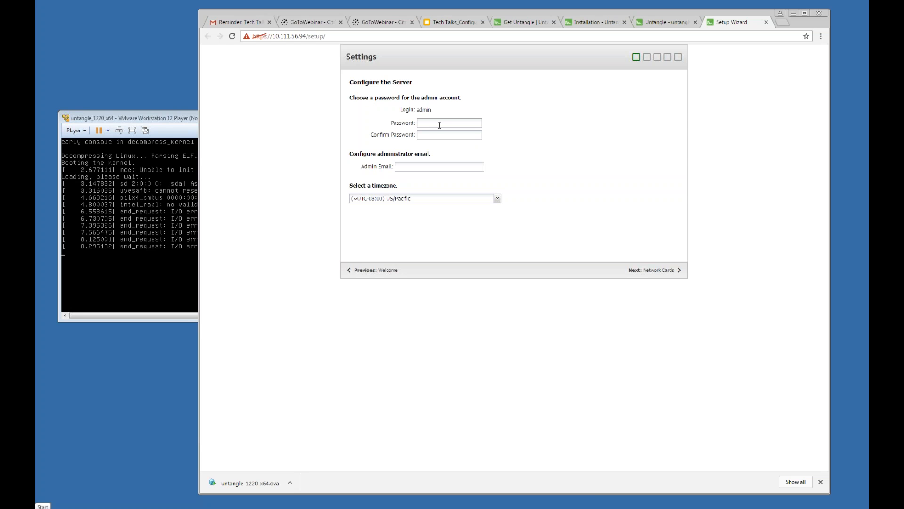
text(pas)
key(Tab)
text(pas)
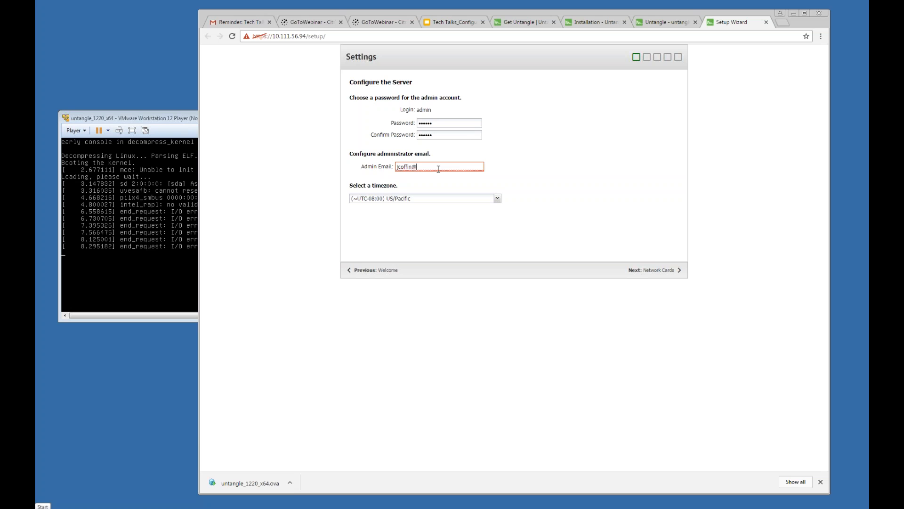
Step: Keep the timezone at US/Pacific and continue to the Network Cards step
click(497, 198)
click(520, 186)
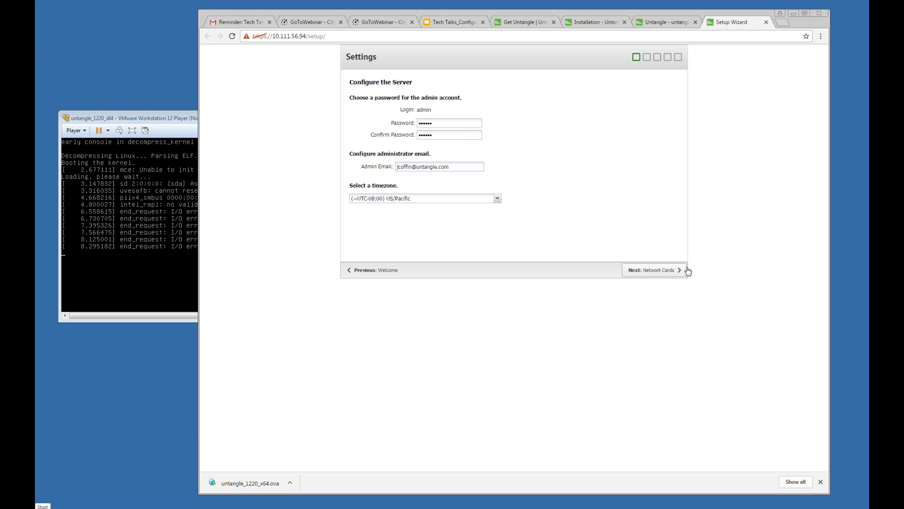
click(498, 200)
click(559, 193)
click(654, 270)
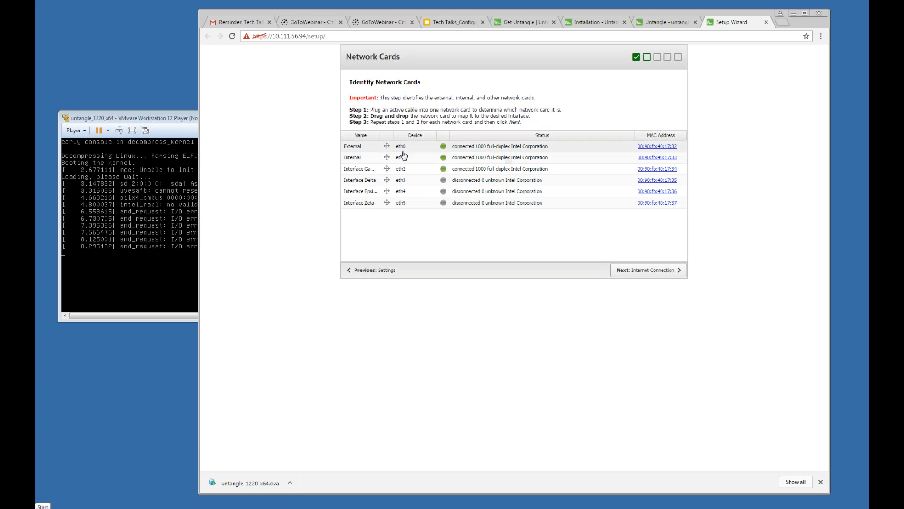
Step: Accept the card mapping and static IP 10.111.56.94 with gateway 10.111.0.2
click(633, 276)
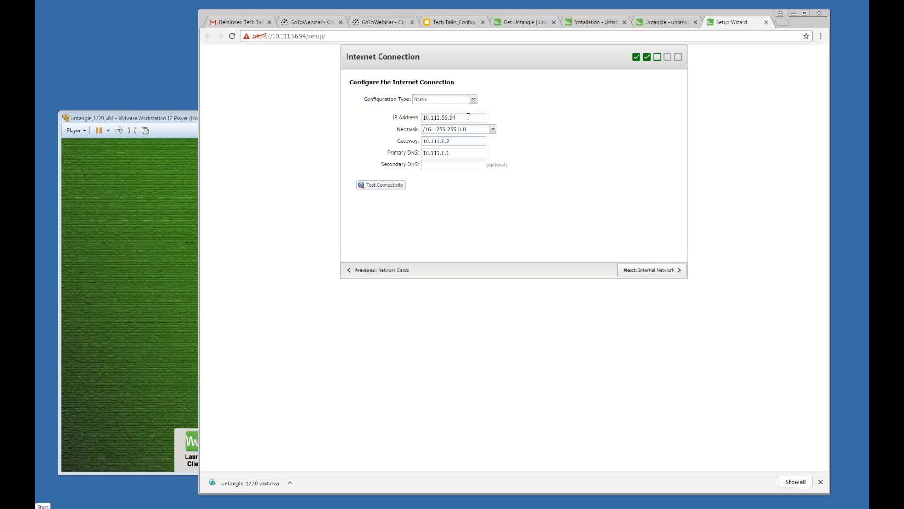
click(467, 118)
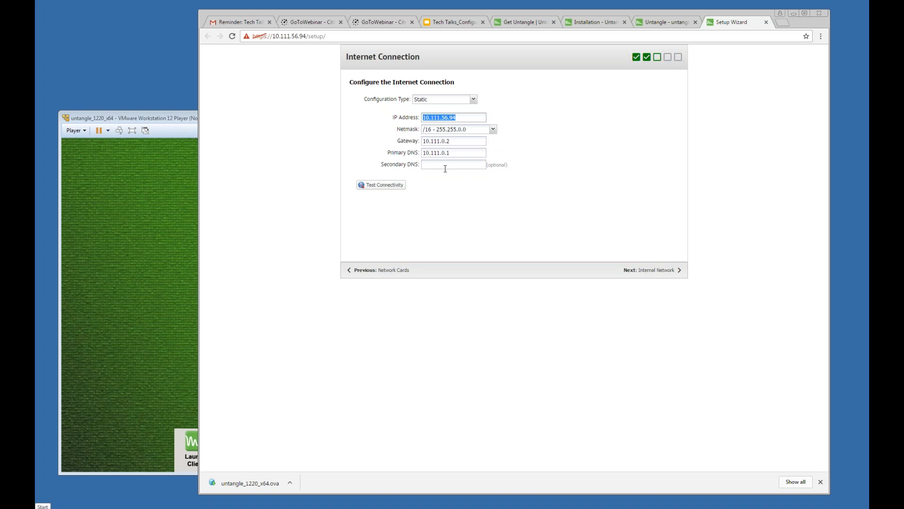
click(631, 270)
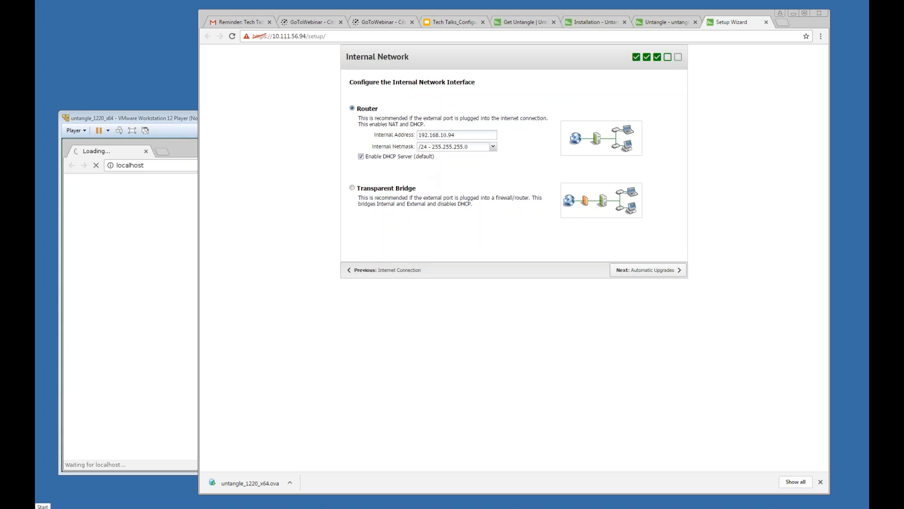
Step: Save Router internal address 192.168.10.94 and bring the VM's wizard forward
drag(459, 136, 411, 136)
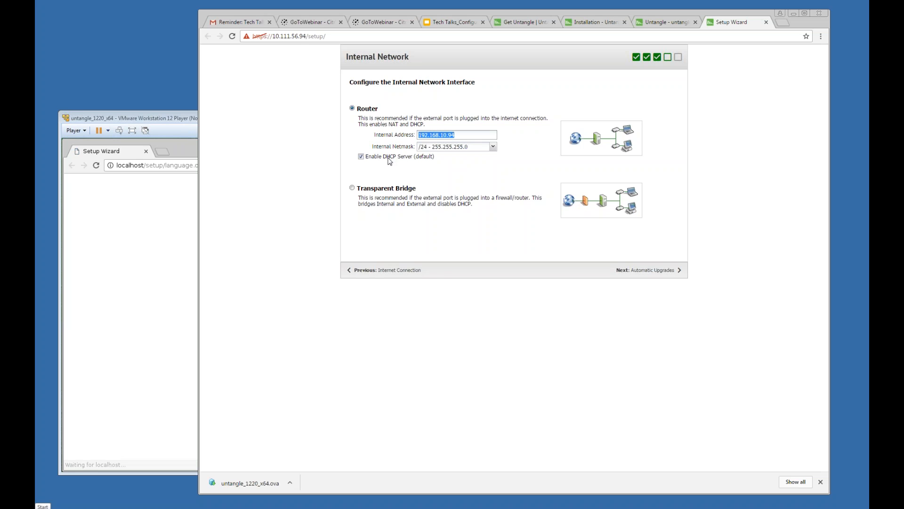
click(641, 271)
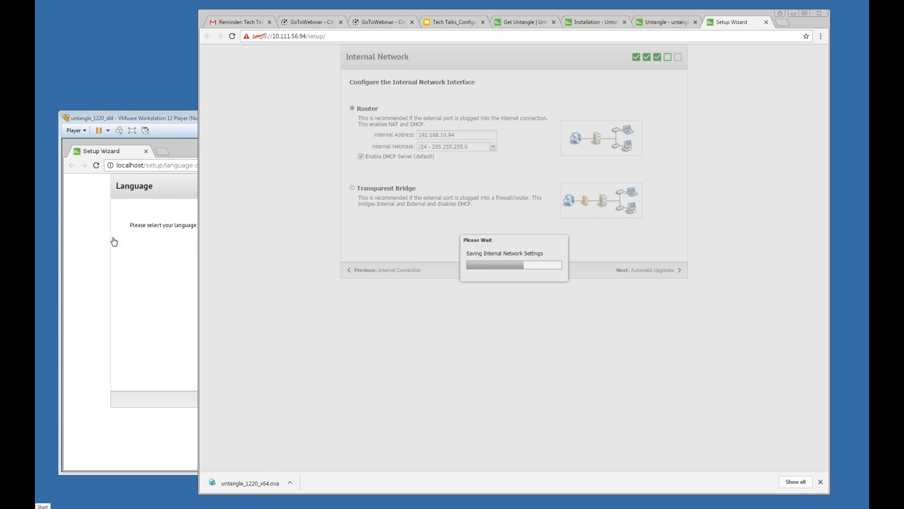
click(91, 240)
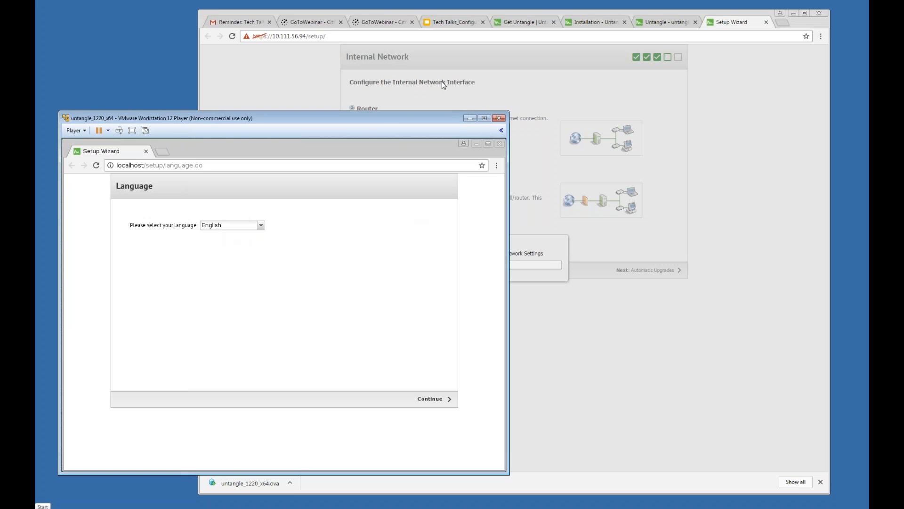
Step: Set the VM setup wizard's language to Spanish
drag(402, 122, 470, 96)
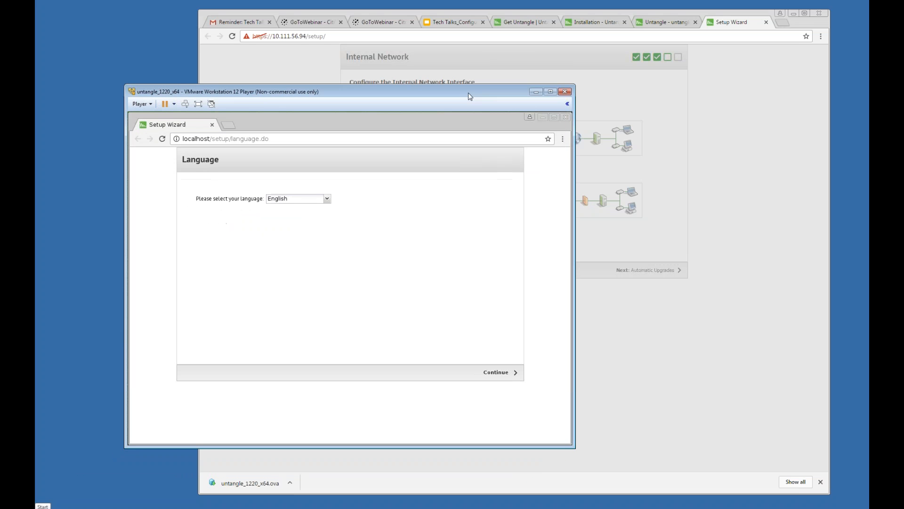
click(291, 198)
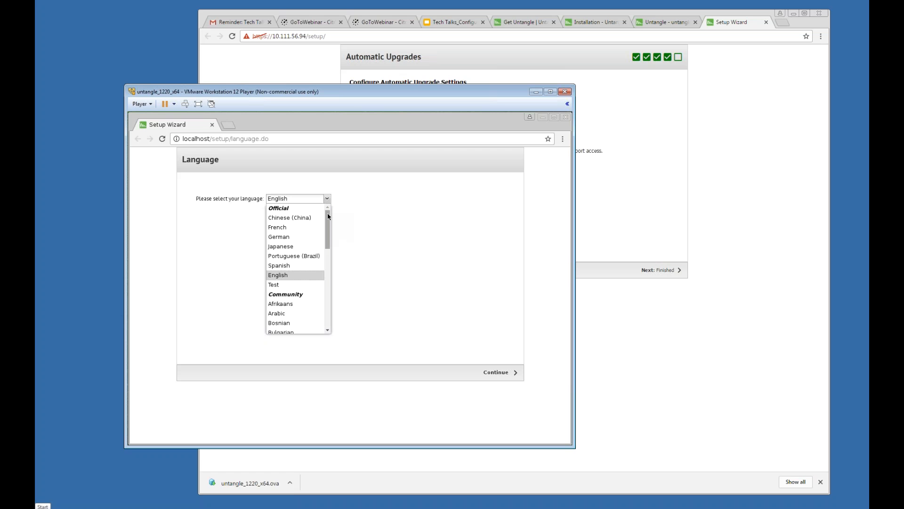
click(291, 265)
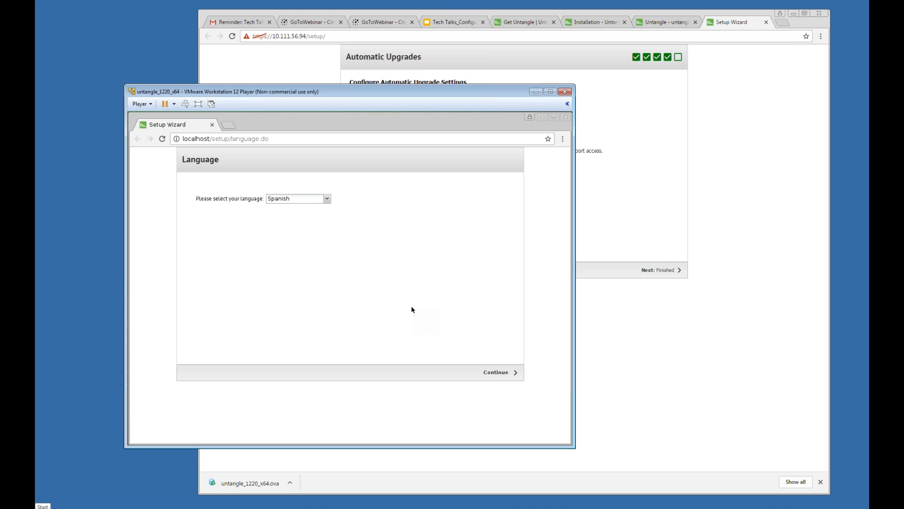
Step: Scroll through the remaining setup languages, then open a new blank browser tab
click(327, 199)
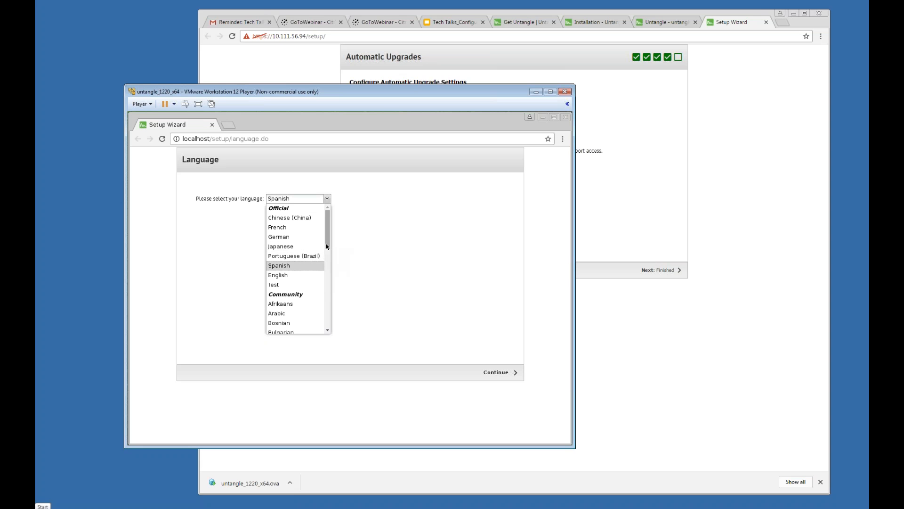
mouse_move(328, 243)
mouse_down()
mouse_move(330, 271)
mouse_move(330, 244)
mouse_up()
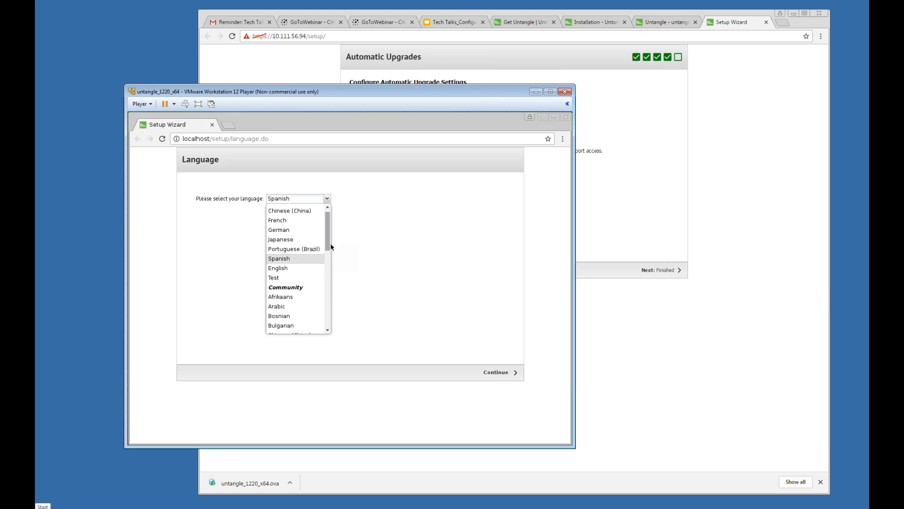
mouse_move(331, 244)
mouse_down()
mouse_move(330, 259)
mouse_move(335, 239)
mouse_up()
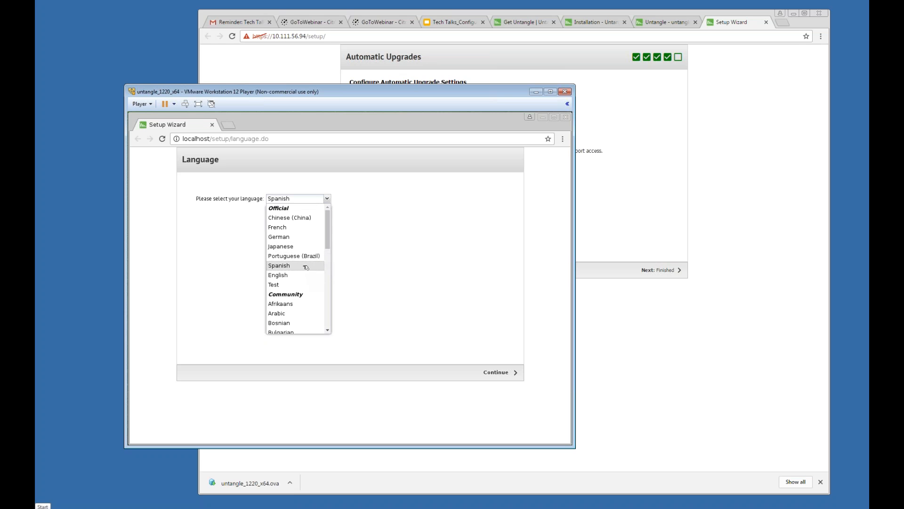
scroll(312, 289, down, 1)
scroll(318, 304, down, 1)
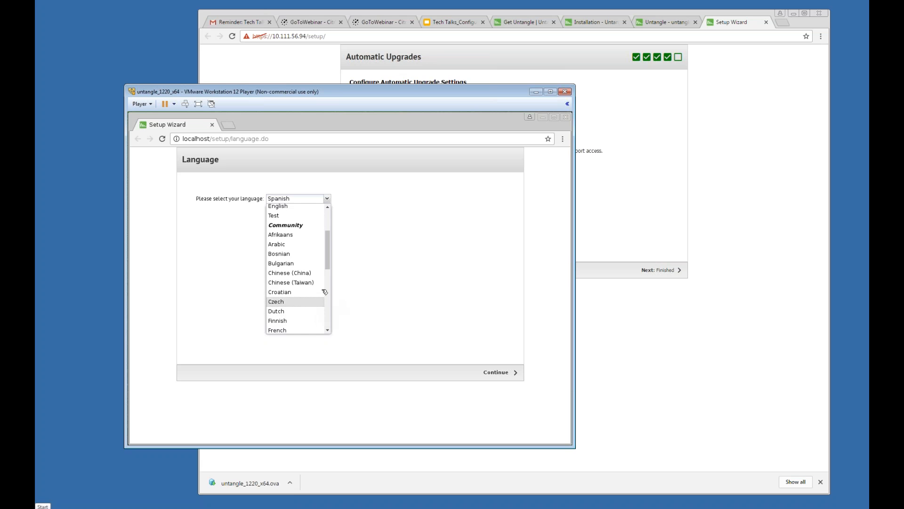
drag(329, 267, 337, 216)
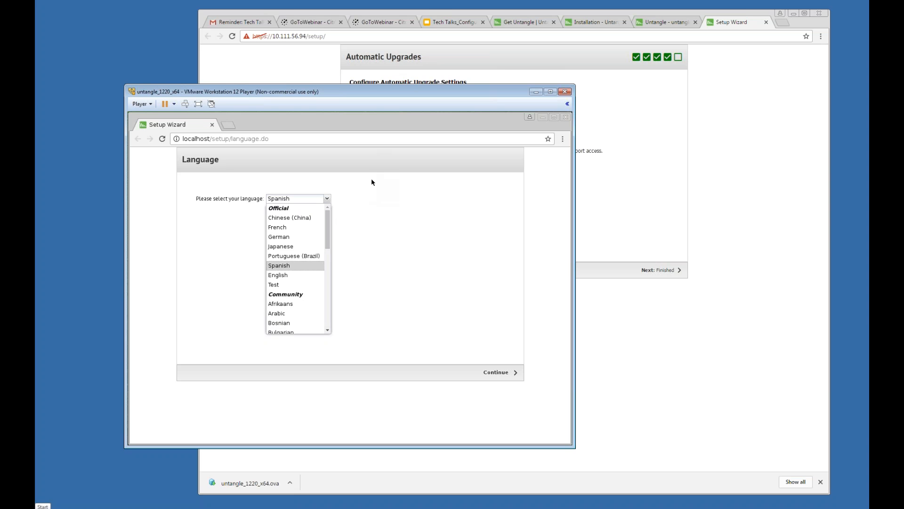
click(782, 23)
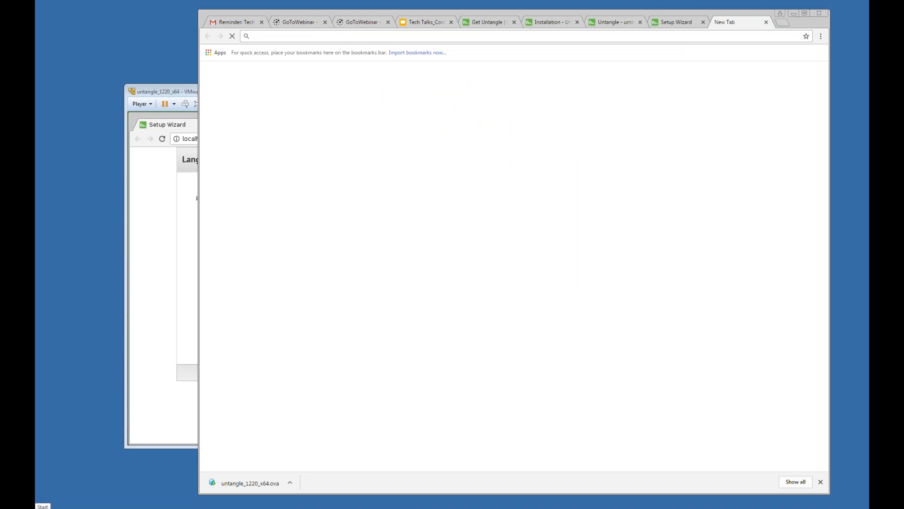
Step: Load the pootle.untangle.com translation server, then return to the VM's setup wizard
text(pootl)
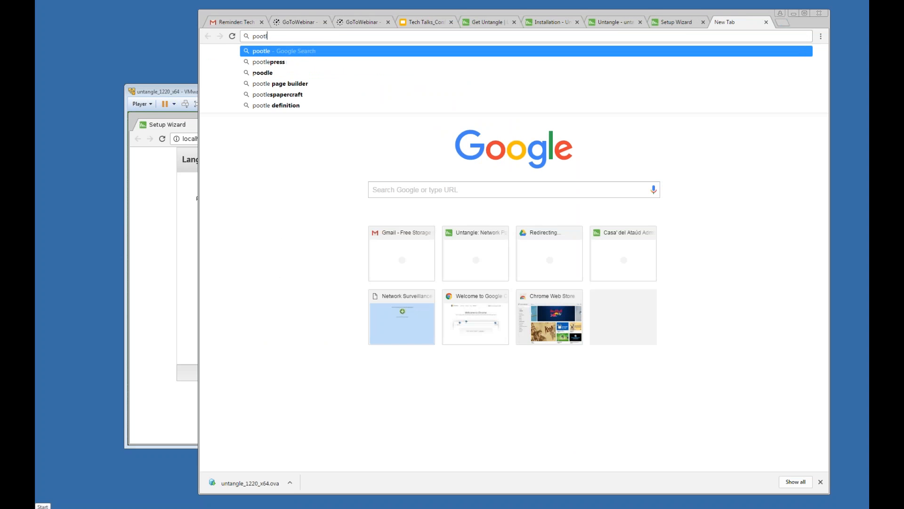
text(e.untangle)
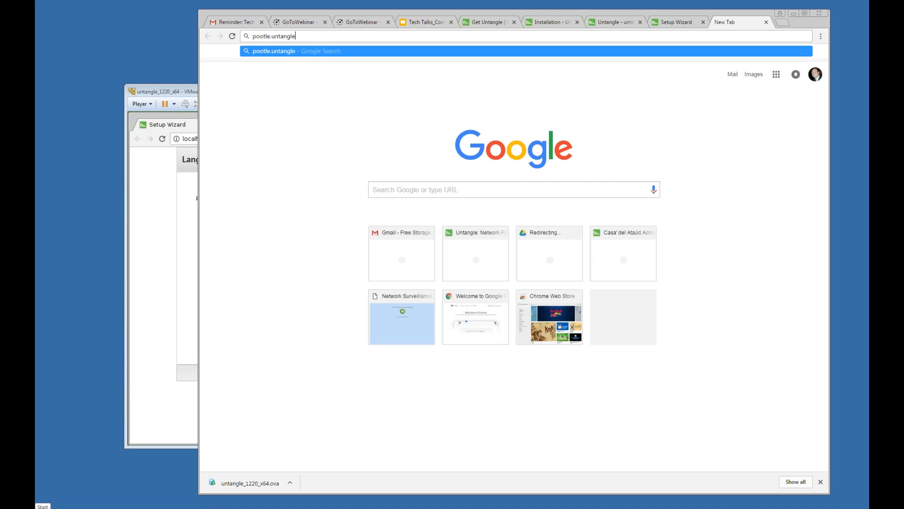
text(.com)
key(Return)
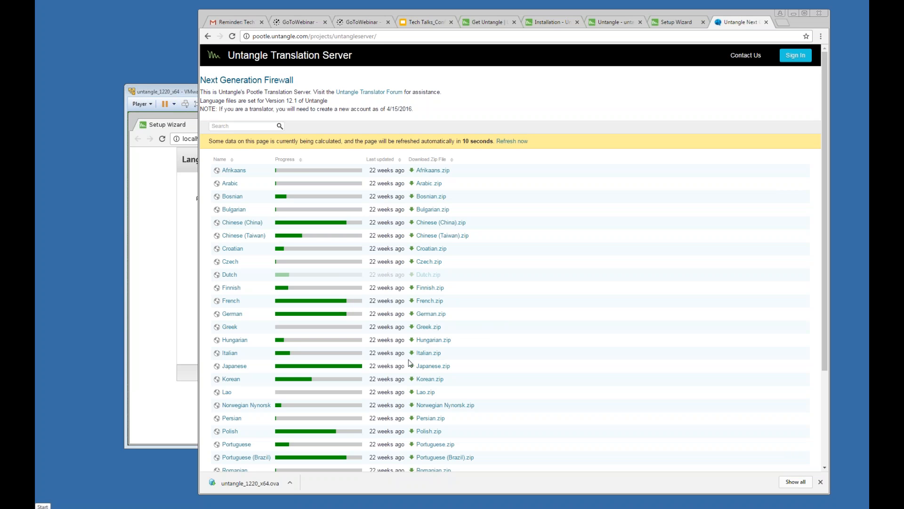
click(155, 322)
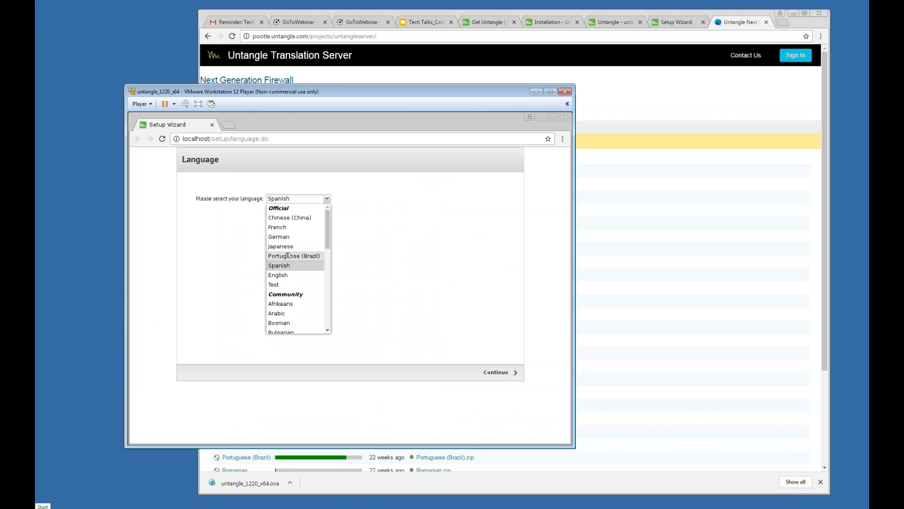
Step: Switch the setup language back to English and advance to the server settings page
click(293, 277)
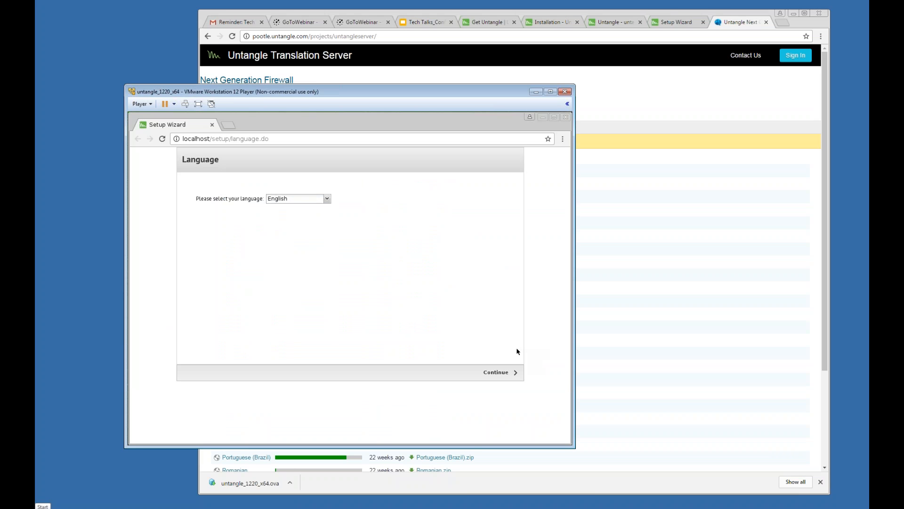
click(499, 372)
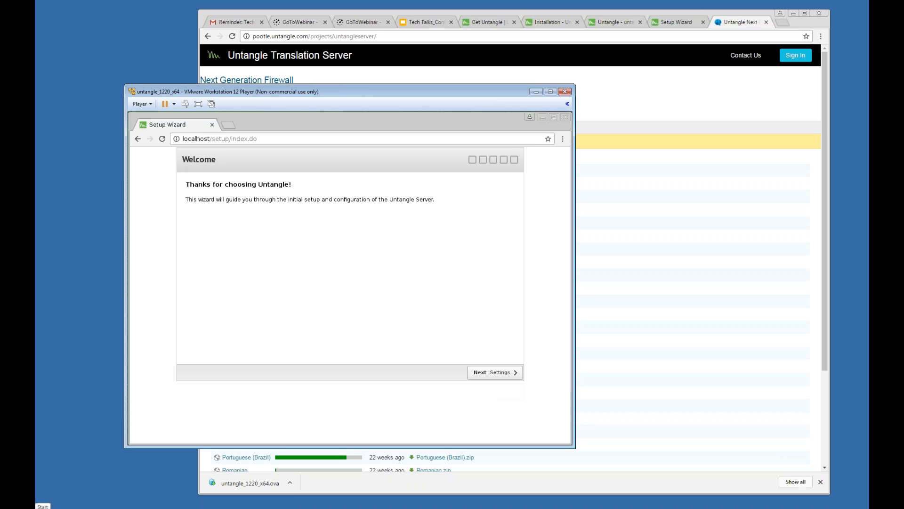
click(498, 374)
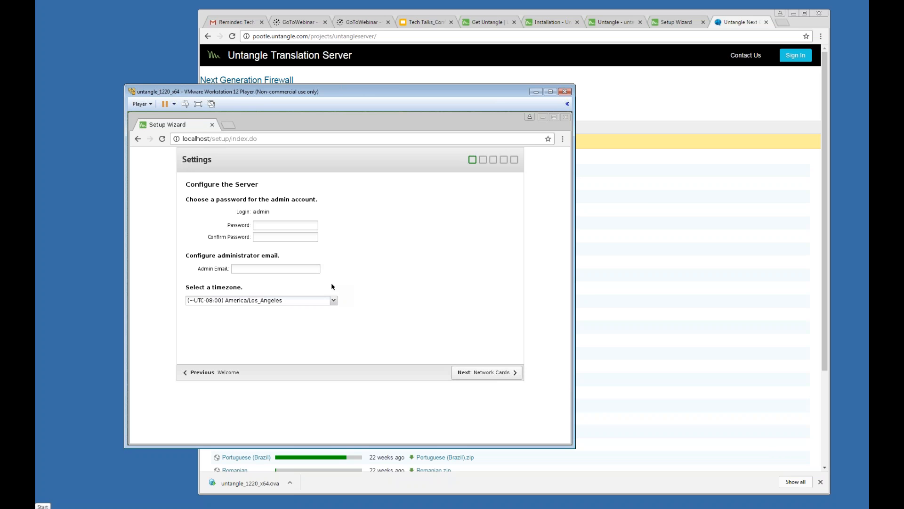
Step: Enter and confirm the admin password, then submit the server settings
click(284, 225)
text(admin)
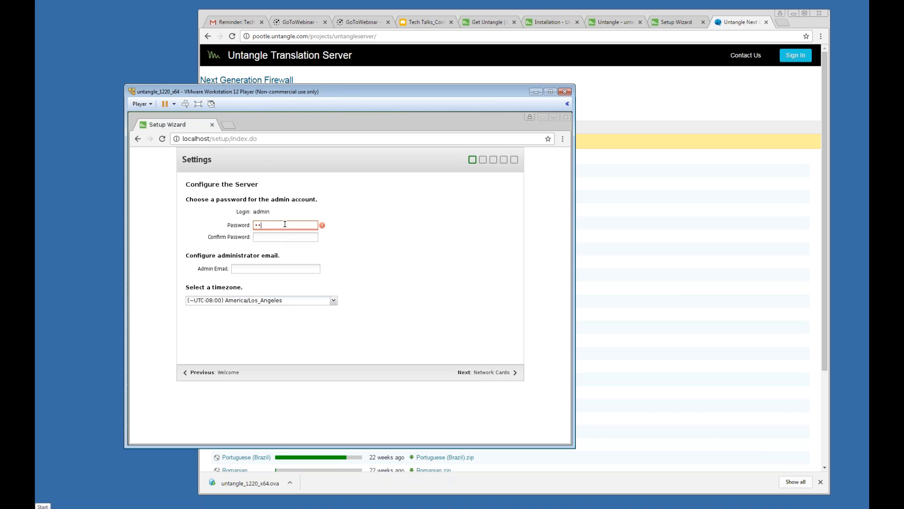
key(Tab)
text(pass)
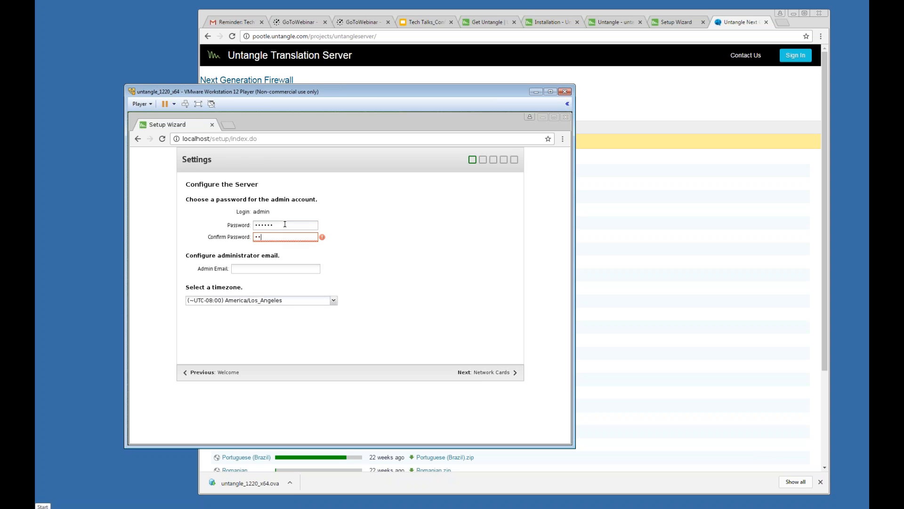
text(wd)
click(478, 373)
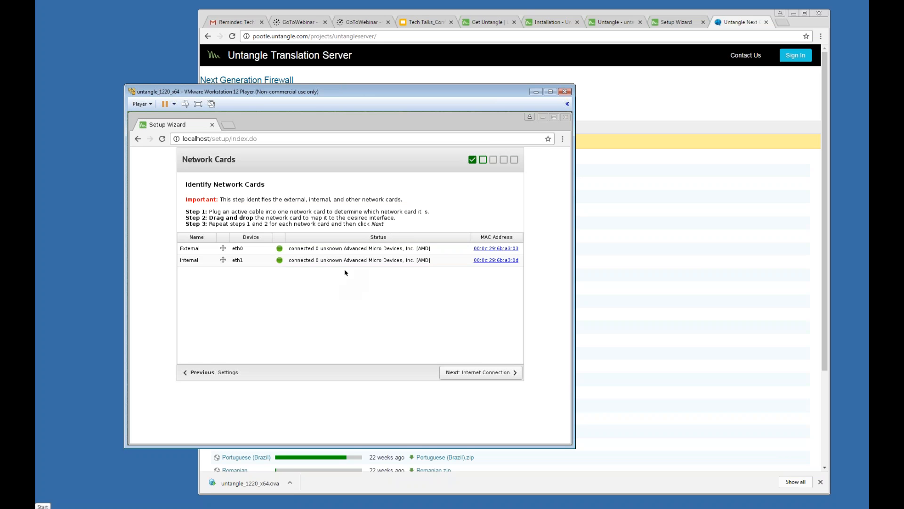
Step: Pass Network Cards and accept the Auto (DHCP) Internet Connection at 192.168.144.86
click(478, 373)
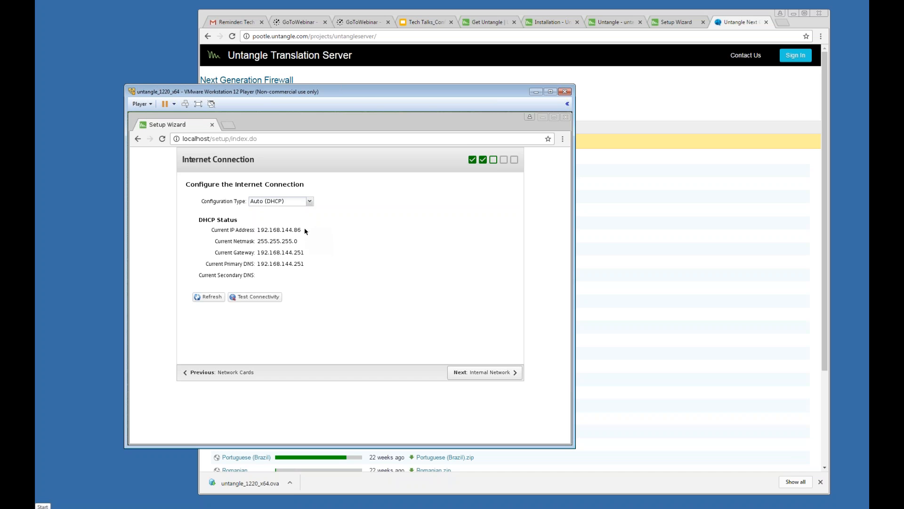
click(497, 376)
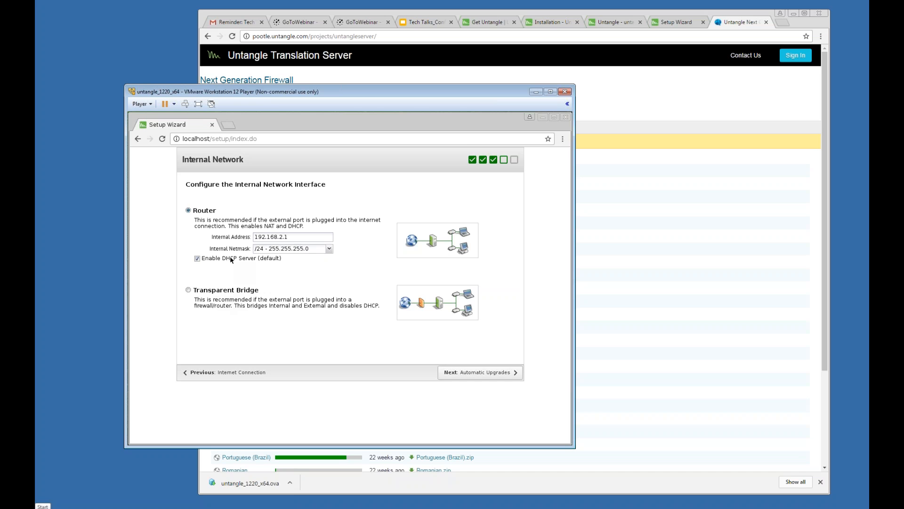
Step: Keep Router mode at 192.168.2.1 with DHCP enabled and save the internal network
click(480, 372)
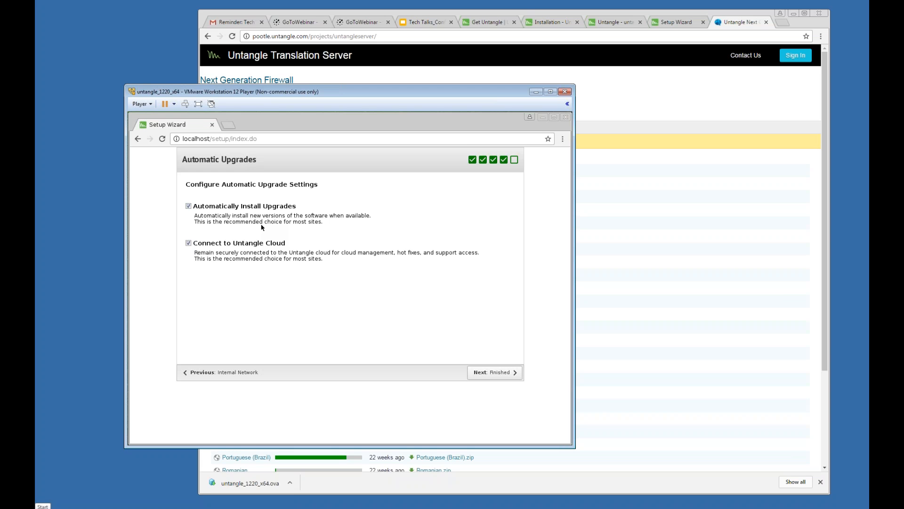
Step: Leave automatic upgrade installs and cloud connection enabled and finish the setup wizard
click(189, 206)
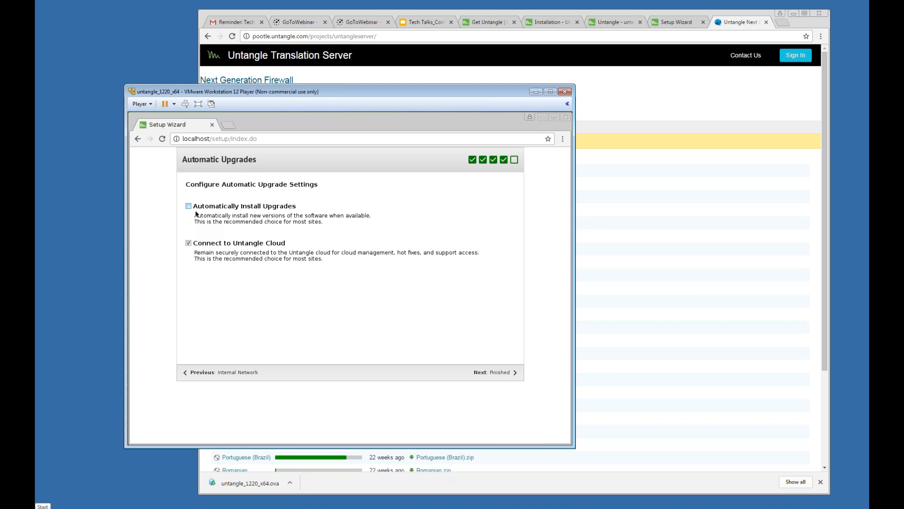
click(189, 206)
click(494, 374)
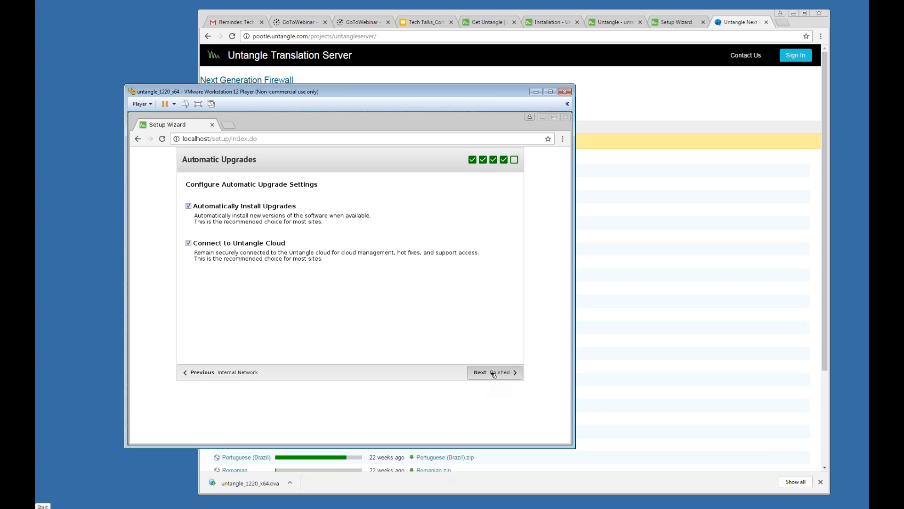
click(494, 374)
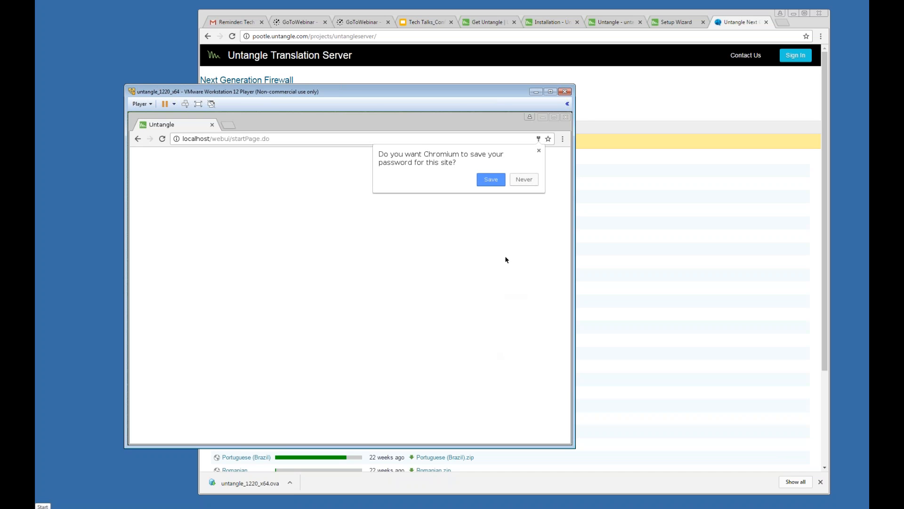
Step: Decline Chromium's password saving and continue from Congratulations to account registration
click(522, 182)
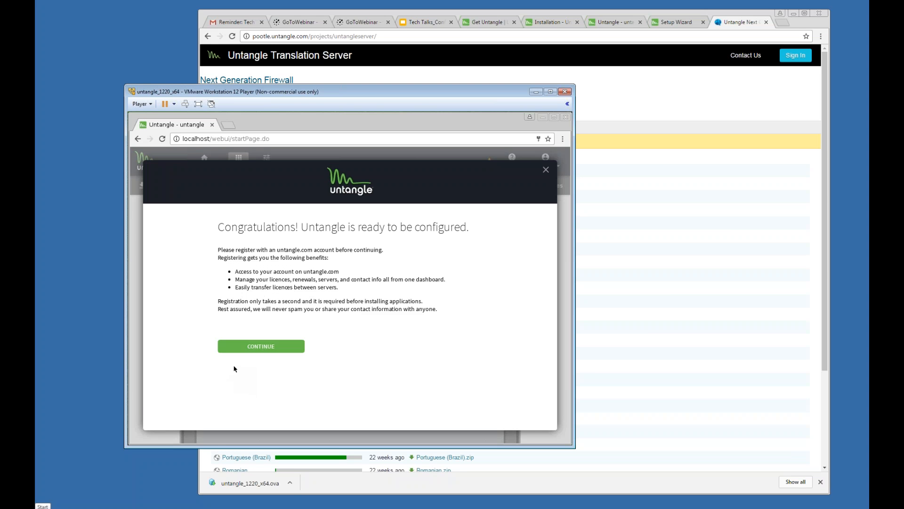
click(254, 348)
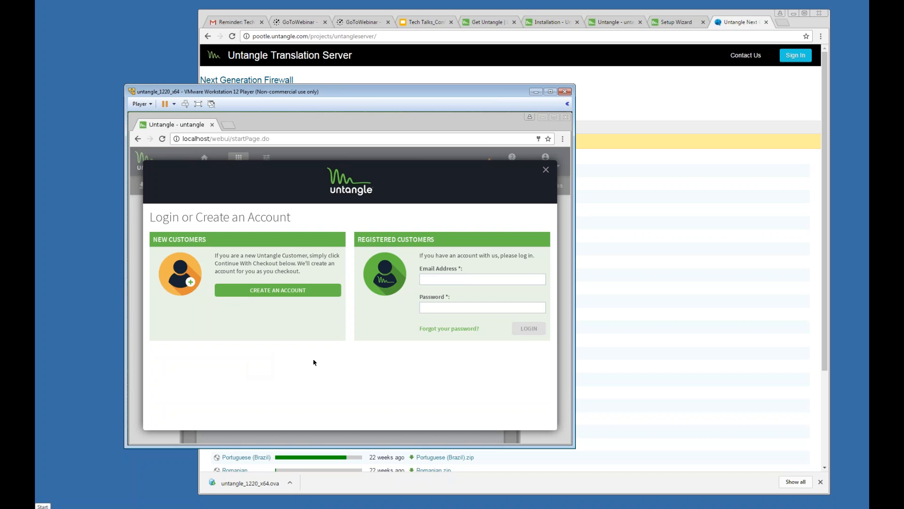
Step: Sign in under Registered Customers with the account e-mail and password, then confirm registration
click(442, 281)
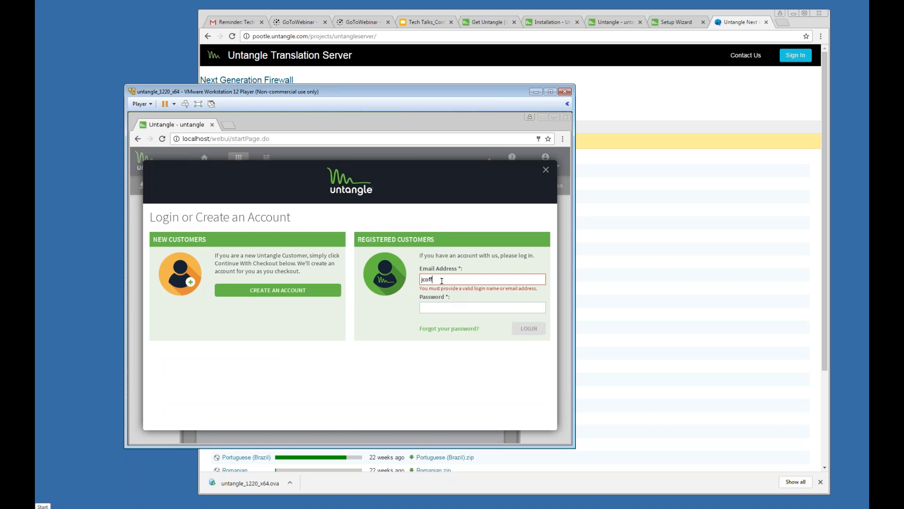
key(Tab)
text(••••••)
key(Return)
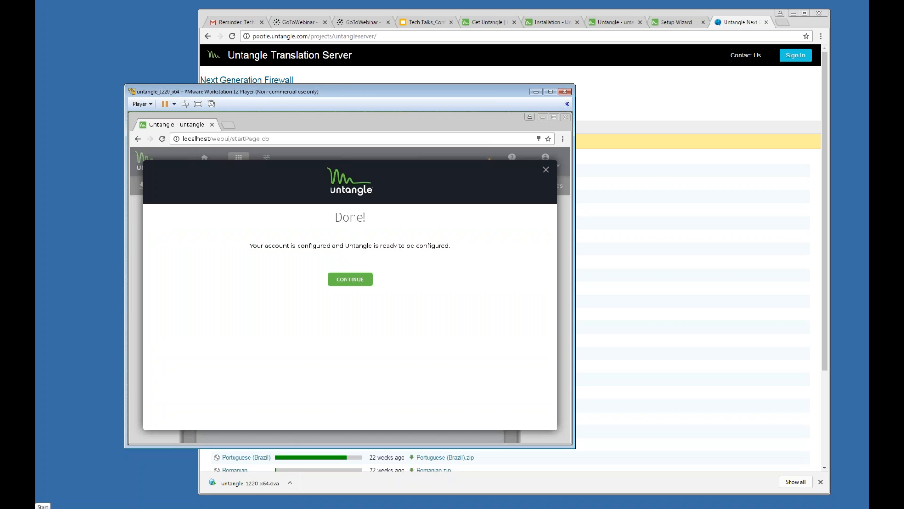
click(354, 279)
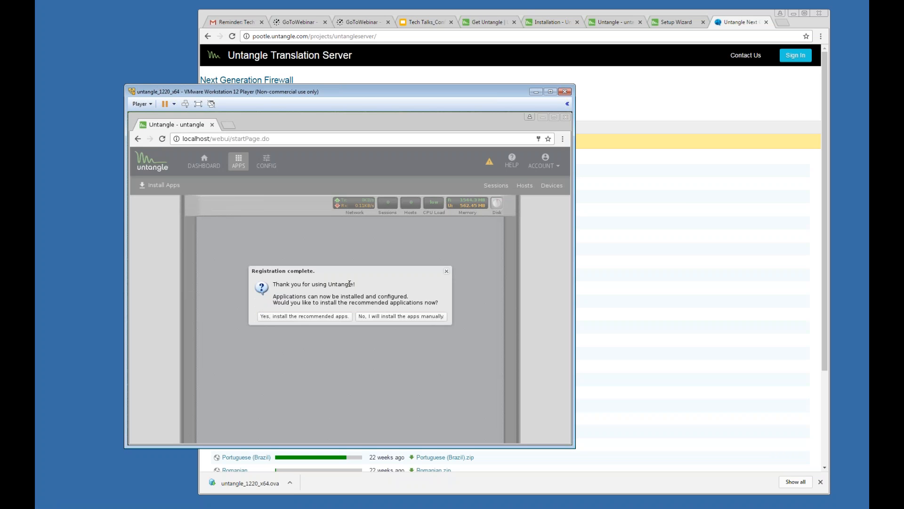
Step: Install the recommended apps, including Web Filter, Virus Blocker and Spam Blocker, and activate the VMware window
click(301, 318)
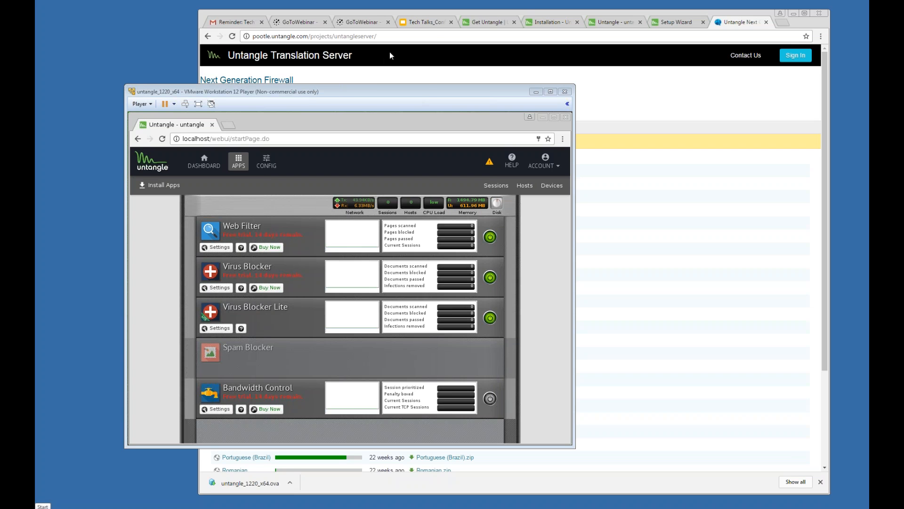
click(429, 93)
Step: Move the VMware window up-left and scroll the Apps list to its end at Reports
drag(429, 94, 403, 79)
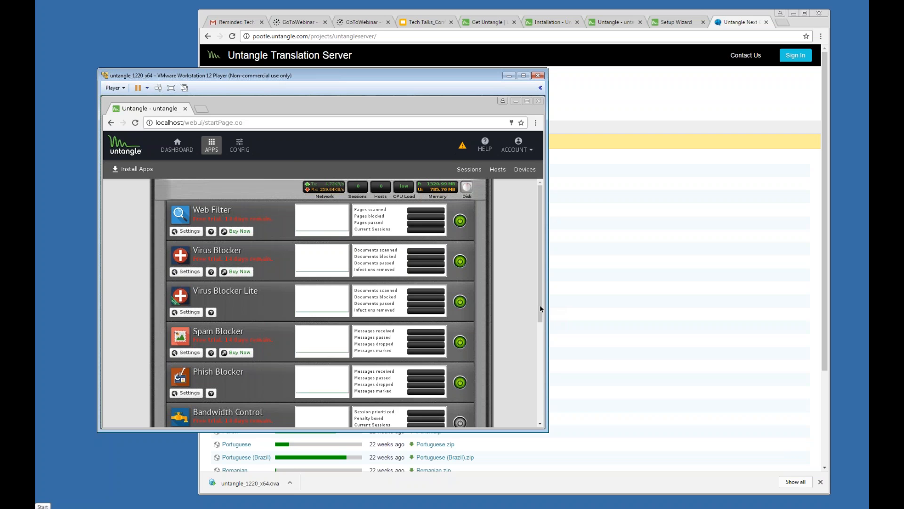
scroll(541, 309, down, 2)
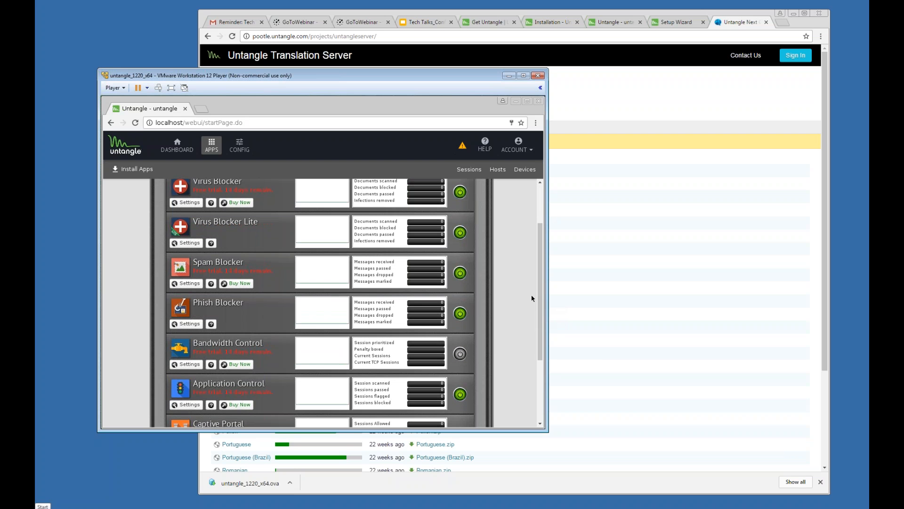
drag(540, 304, 540, 415)
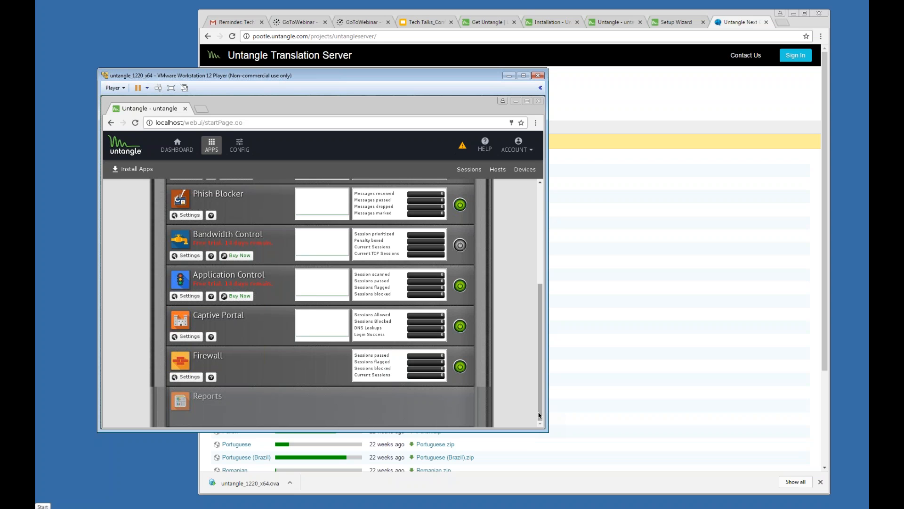
Step: Show slides 4 and 5 of the Tech Talks deck, then bring the Untangle VM forward
click(419, 22)
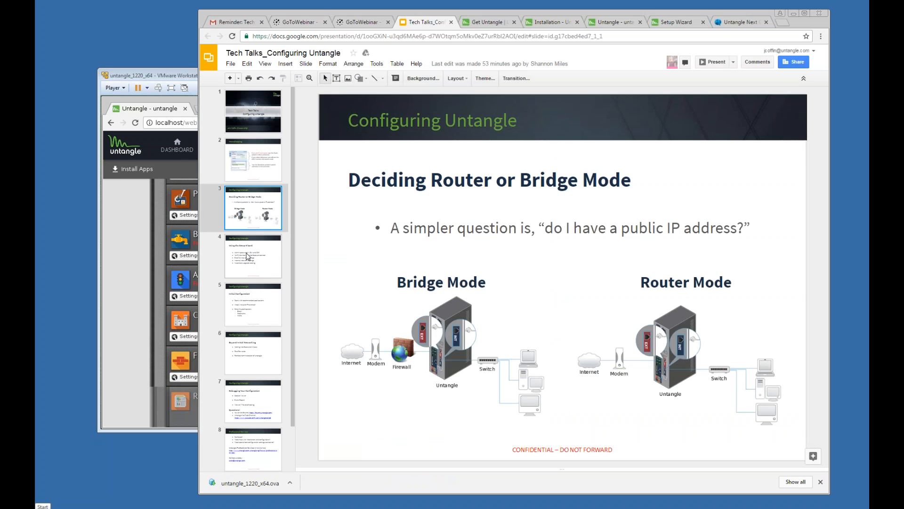
click(248, 257)
click(261, 296)
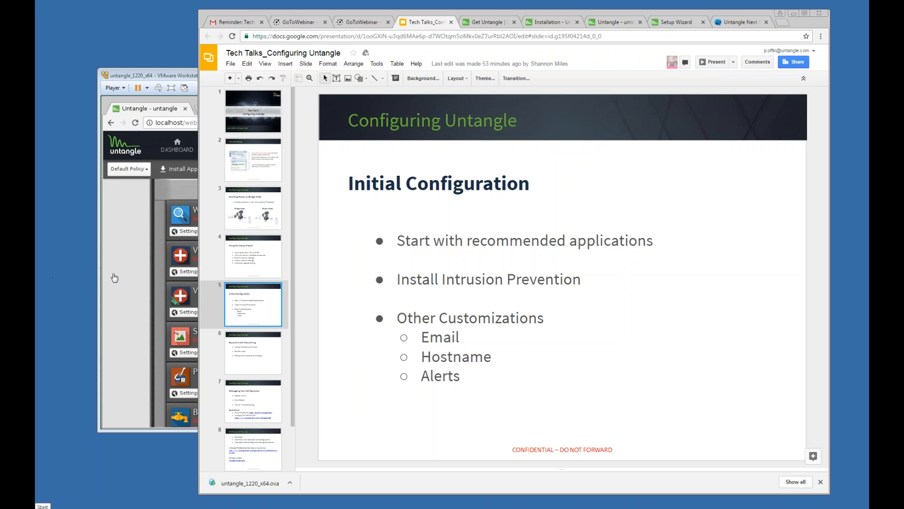
click(118, 276)
Step: Scroll the Untangle Apps list to Service Apps, then return to the Google Slides deck
scroll(121, 271, down, 3)
scroll(122, 269, down, 2)
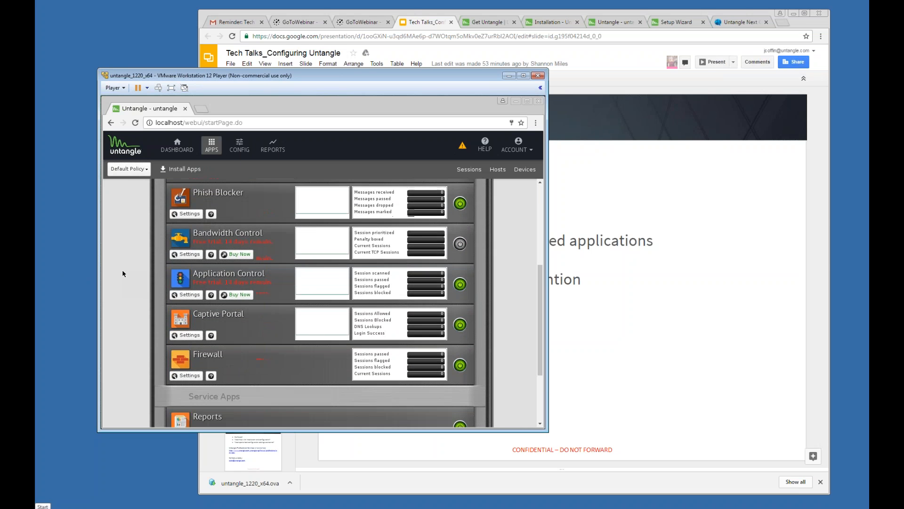
scroll(123, 271, down, 2)
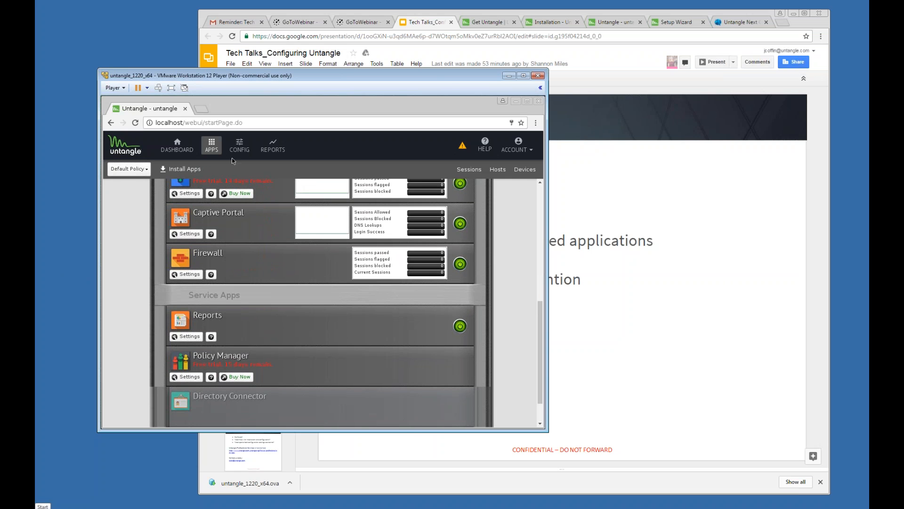
click(627, 204)
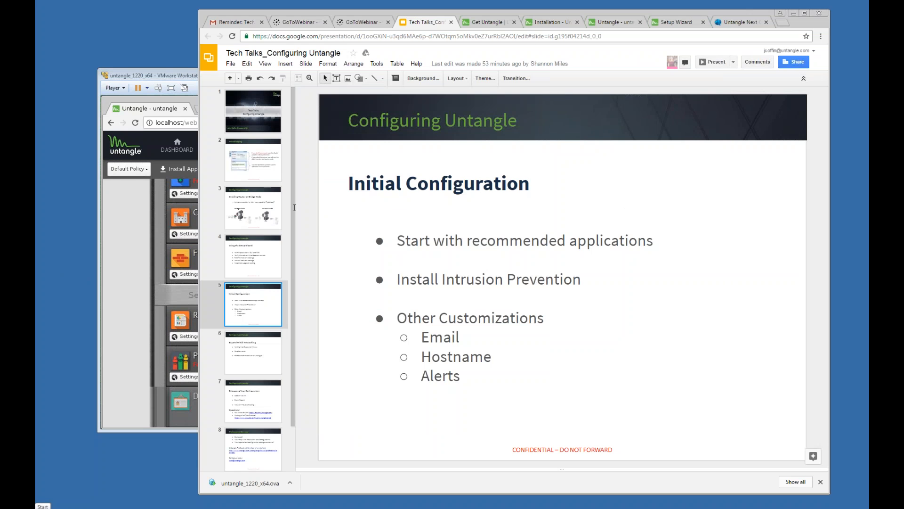
click(676, 24)
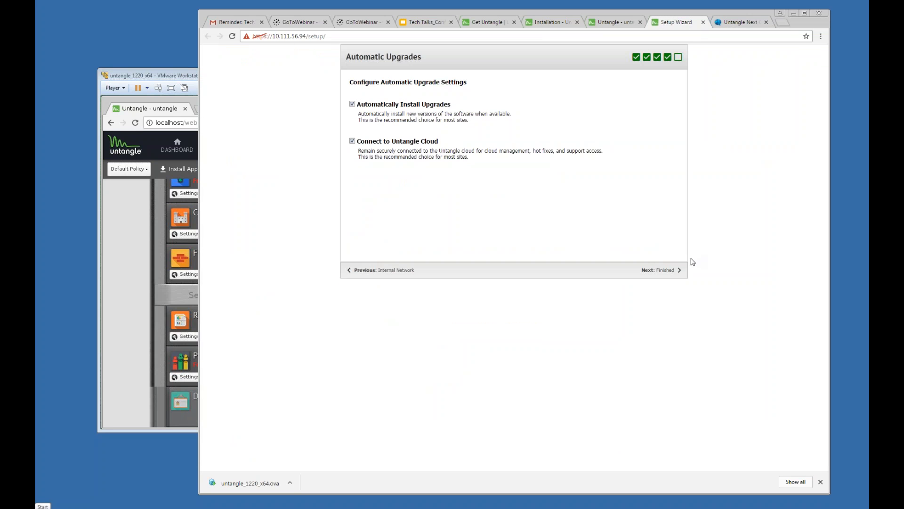
click(656, 273)
click(656, 273)
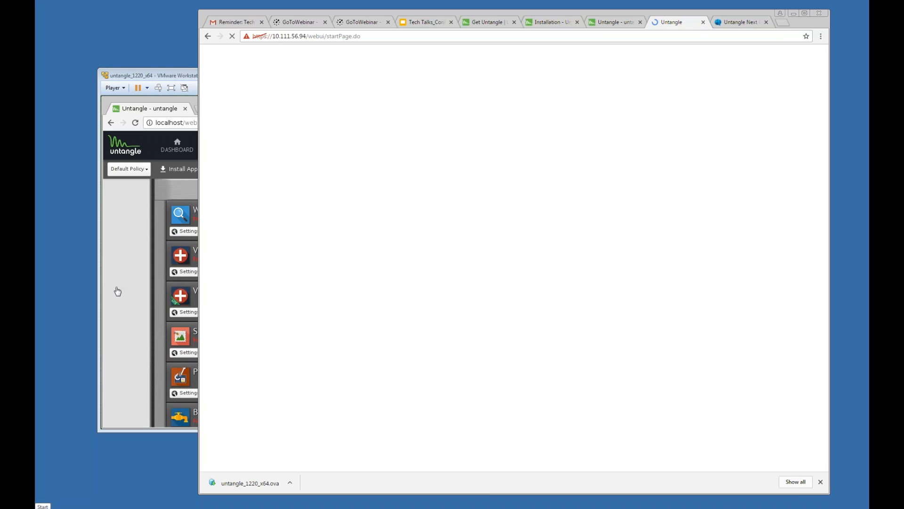
click(118, 291)
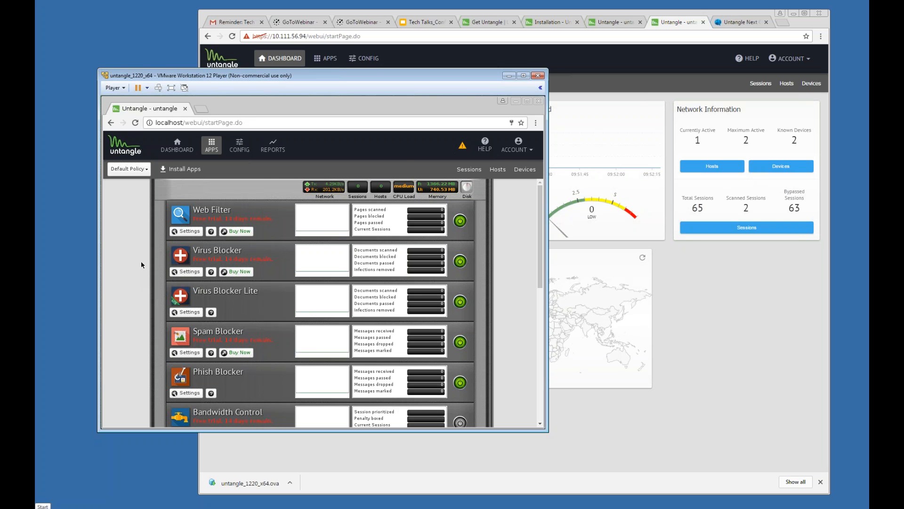
scroll(141, 265, down, 3)
scroll(141, 271, down, 2)
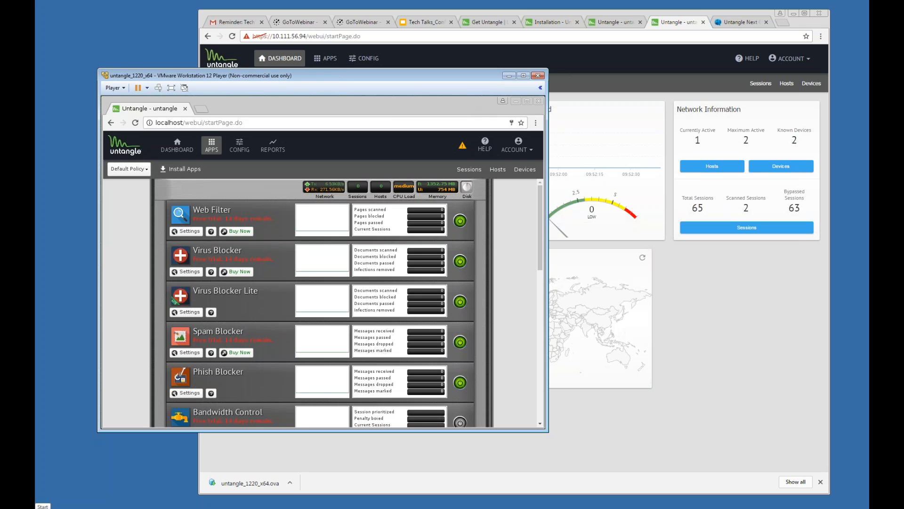
Step: Install the Web Filter and Reports apps from the APPS catalogue into the rack
click(333, 64)
click(333, 63)
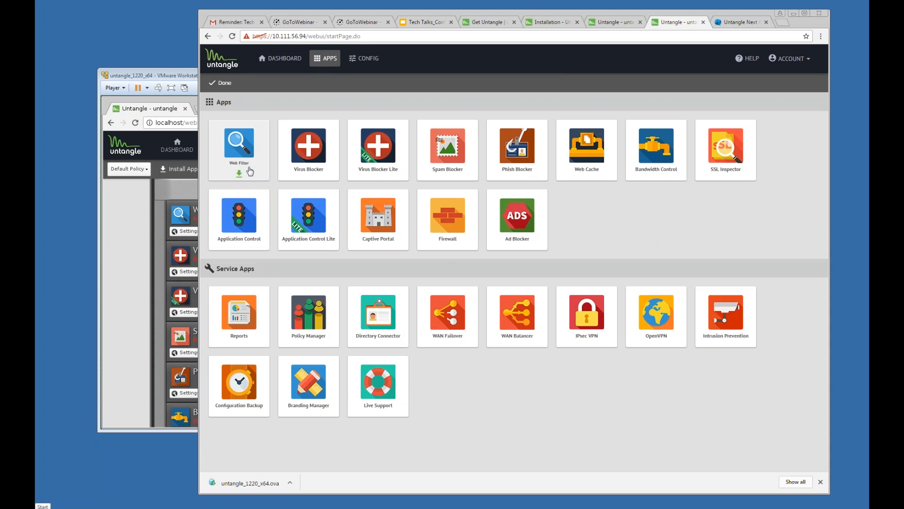
click(238, 396)
click(378, 218)
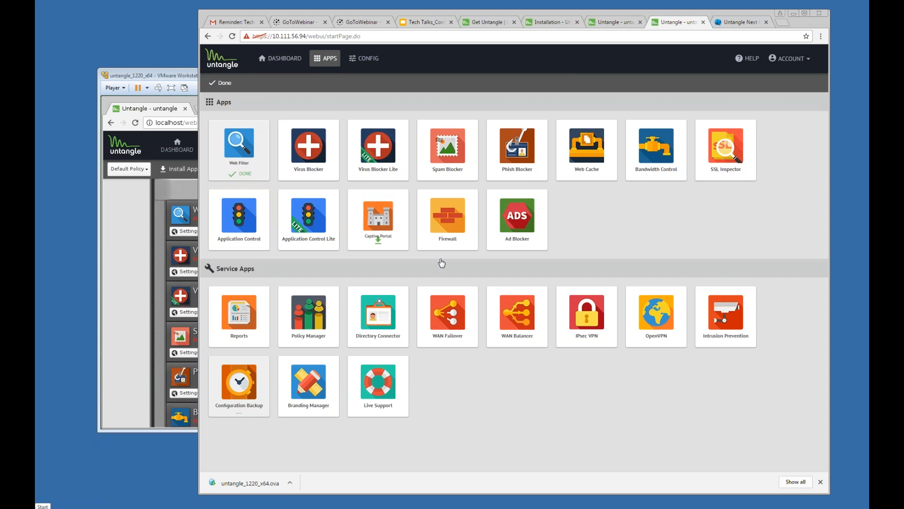
click(250, 312)
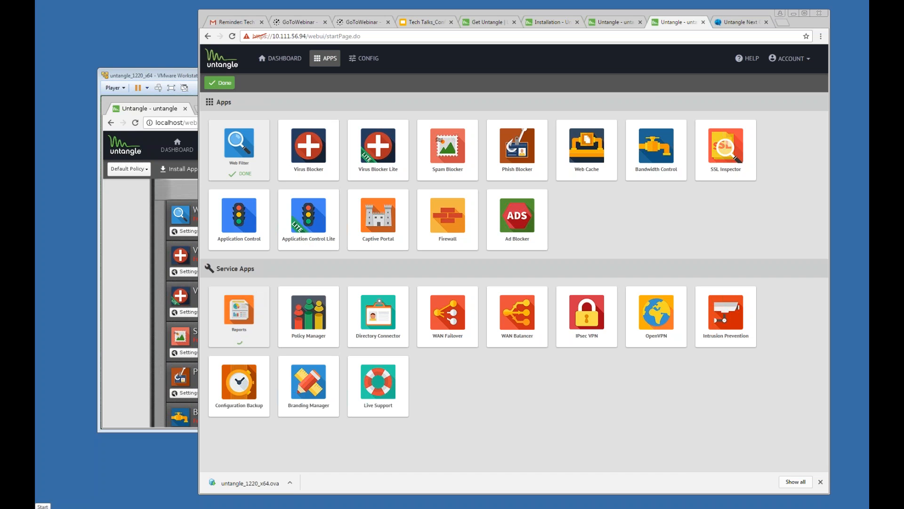
click(218, 85)
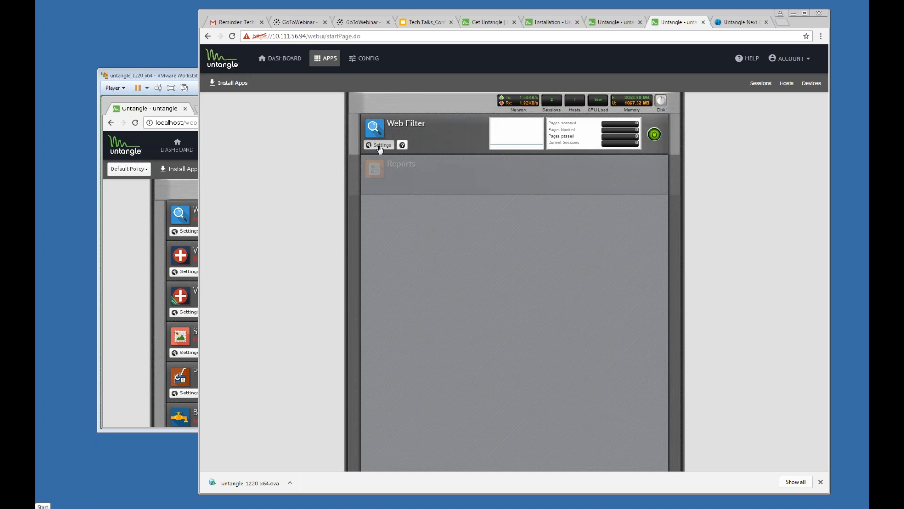
Step: Open Web Filter's category list and block the Online Ads category
click(380, 146)
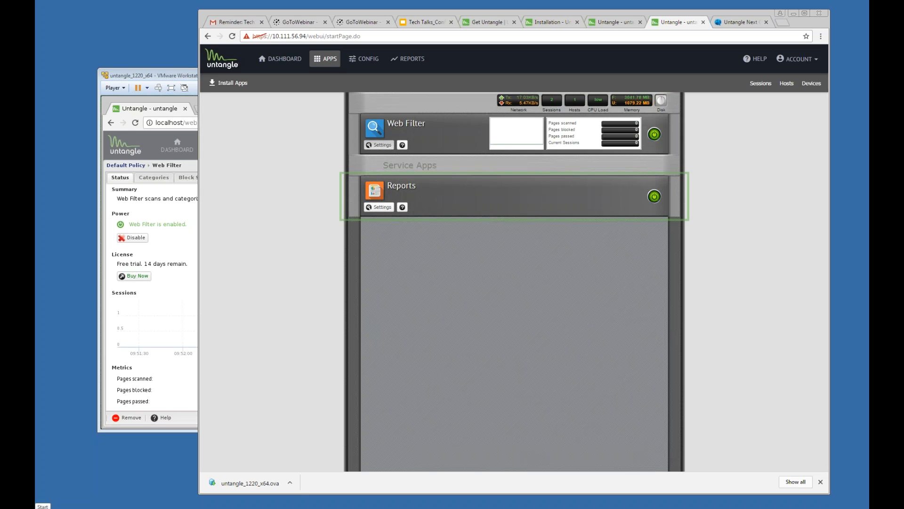
click(384, 146)
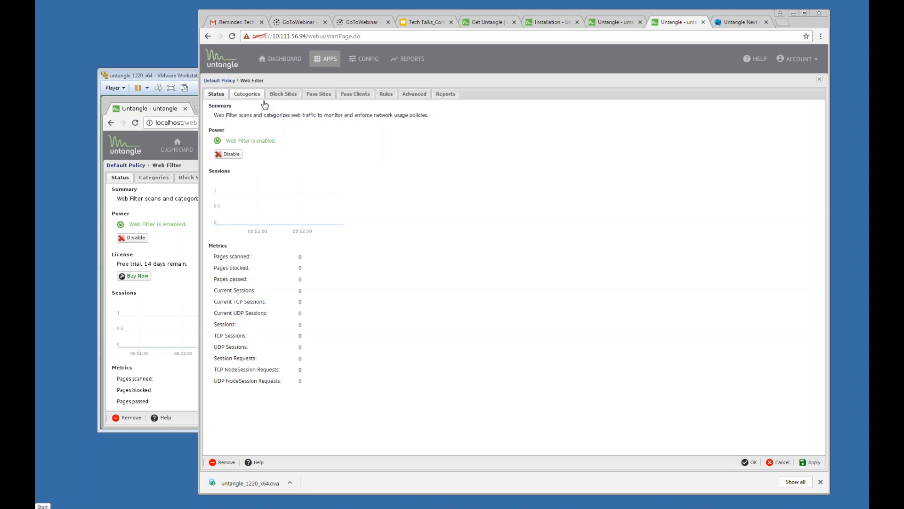
click(247, 94)
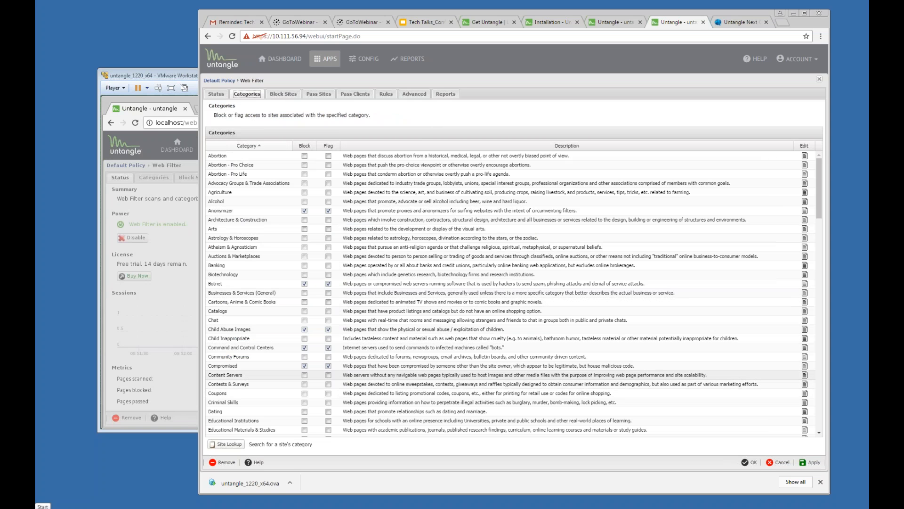
scroll(356, 373, down, 4)
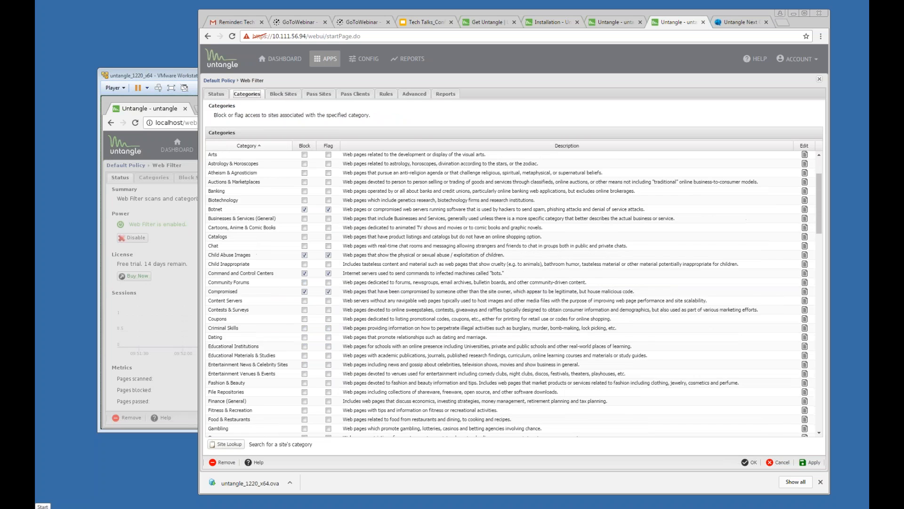
scroll(332, 360, down, 8)
scroll(332, 361, down, 6)
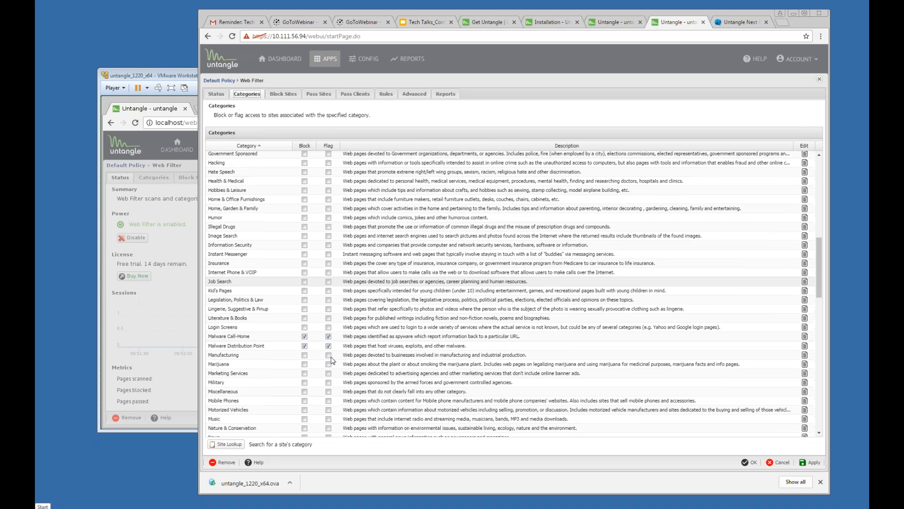
scroll(331, 360, down, 3)
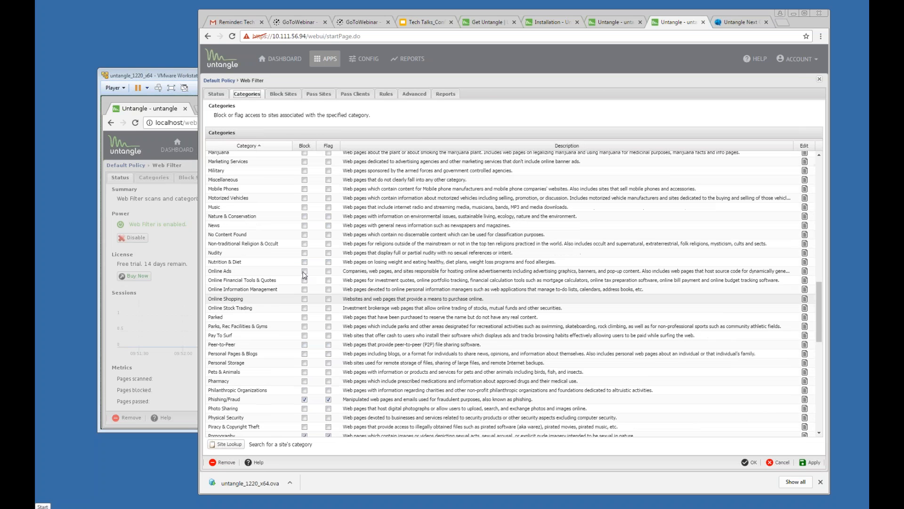
click(304, 271)
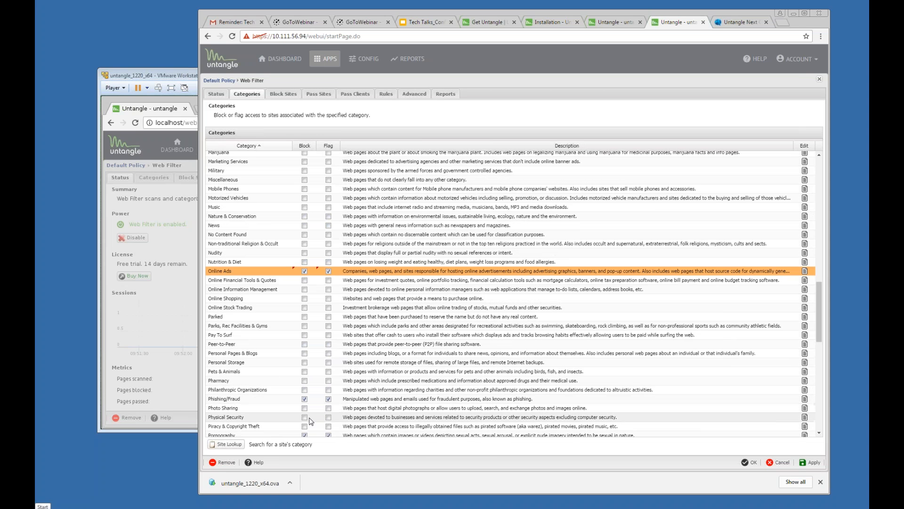
Step: Also block Streaming & Downloadable Video, then save and close the Web Filter settings
scroll(310, 417, down, 6)
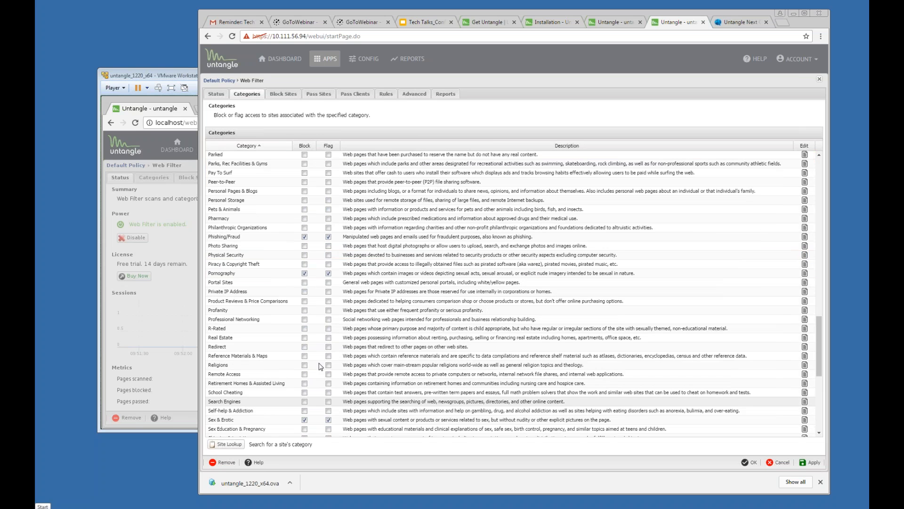
scroll(308, 382, down, 2)
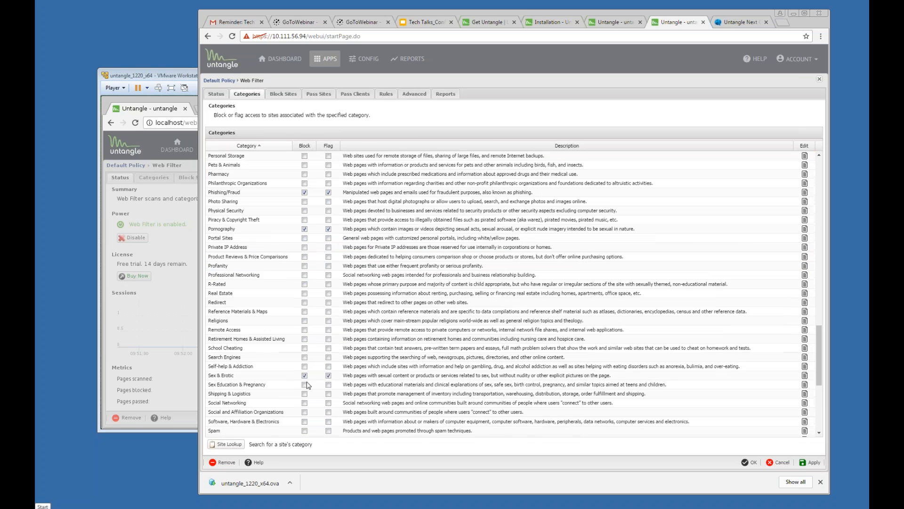
scroll(307, 385, down, 7)
scroll(307, 387, down, 1)
click(304, 276)
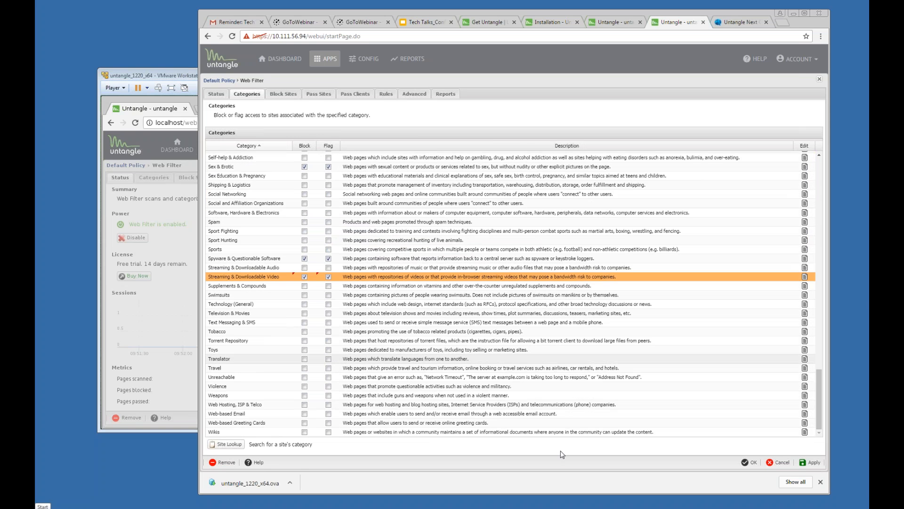
click(745, 462)
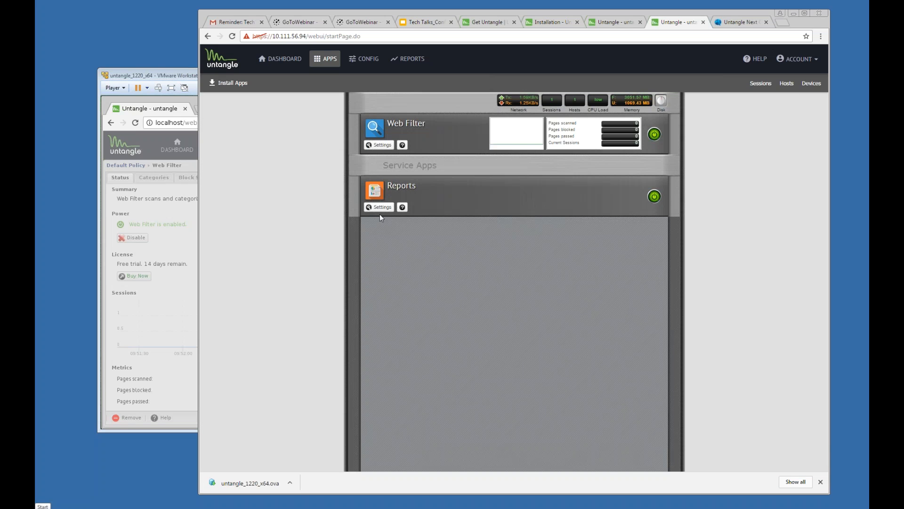
click(381, 207)
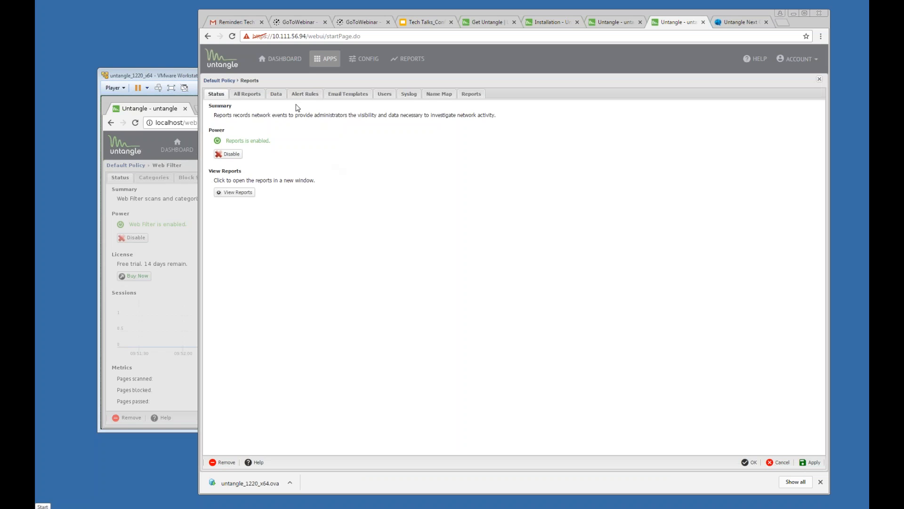
click(299, 96)
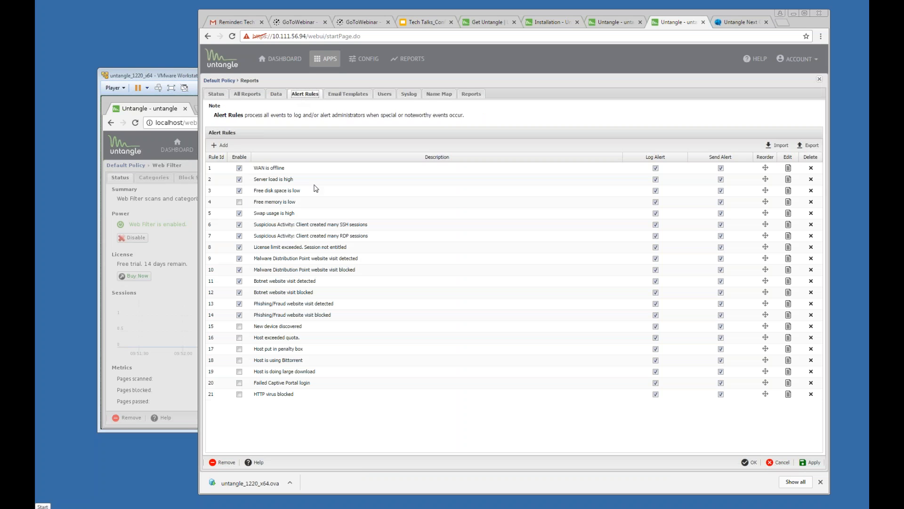
click(820, 79)
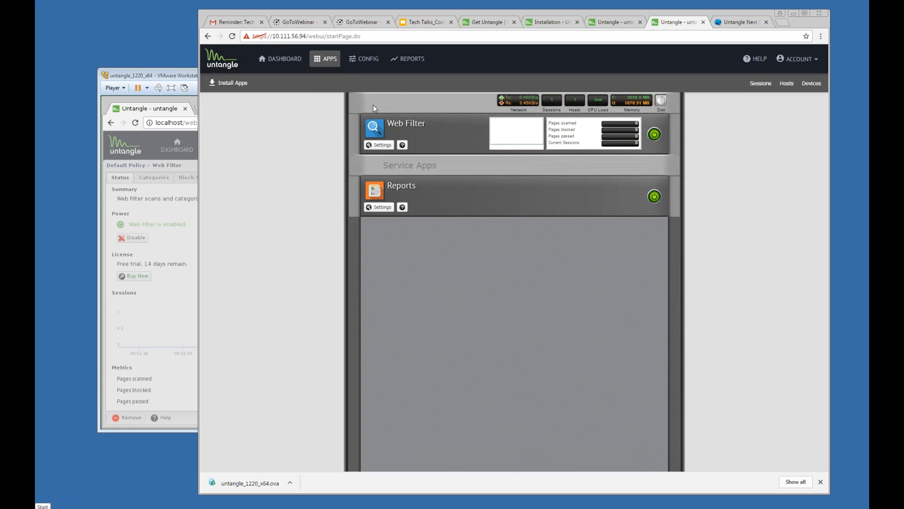
Step: Look over the Administration settings under Config, then open Network settings showing six interfaces
click(362, 64)
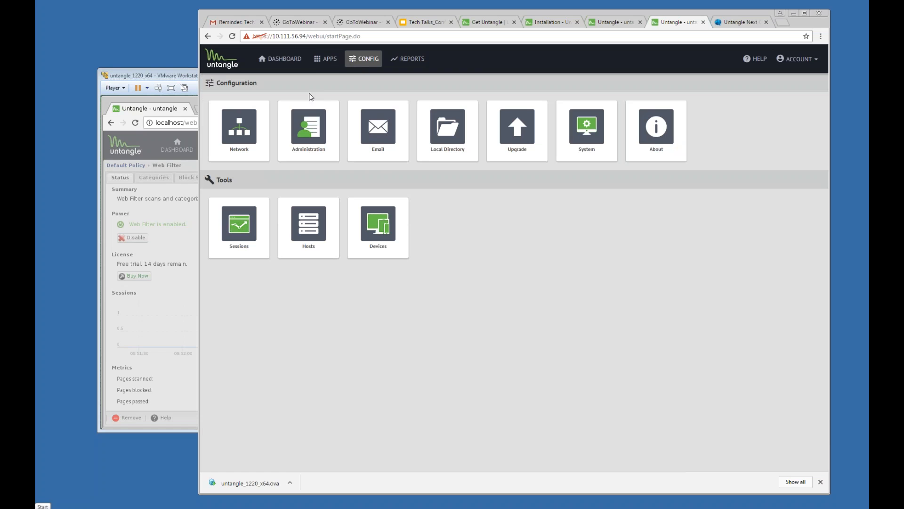
click(315, 148)
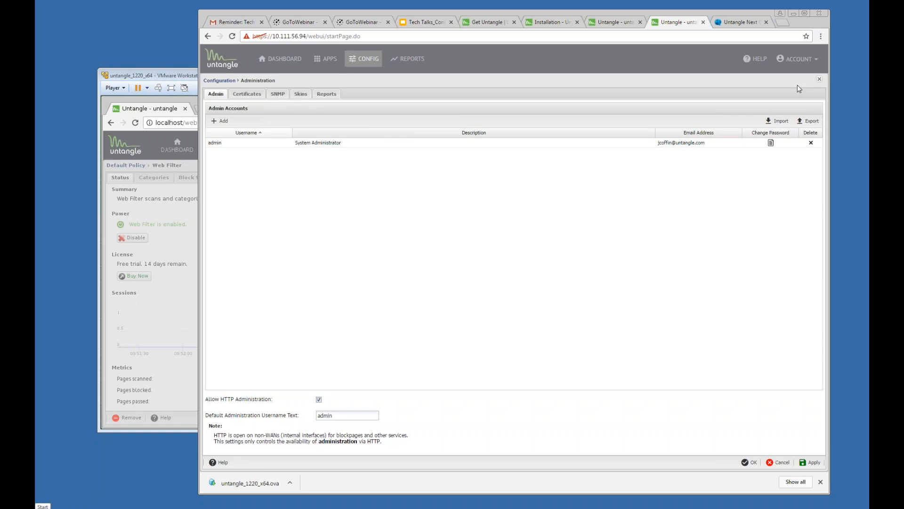
click(820, 80)
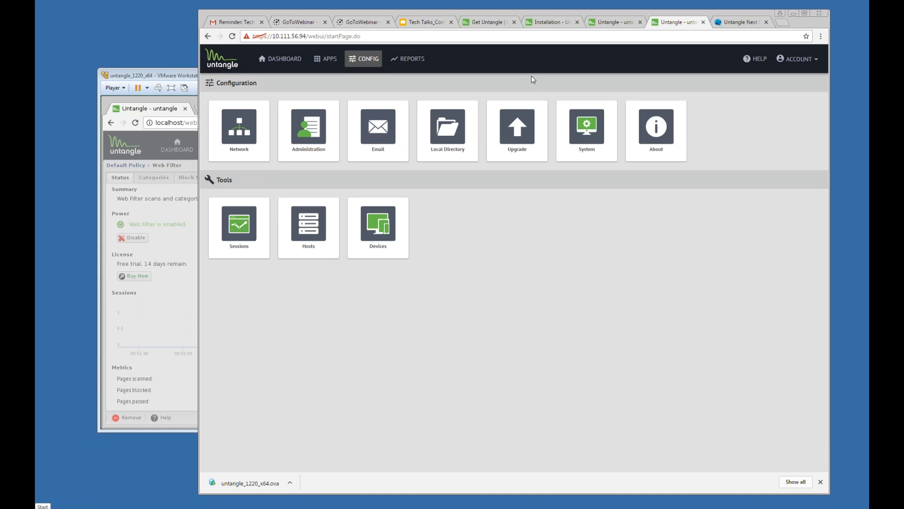
click(242, 143)
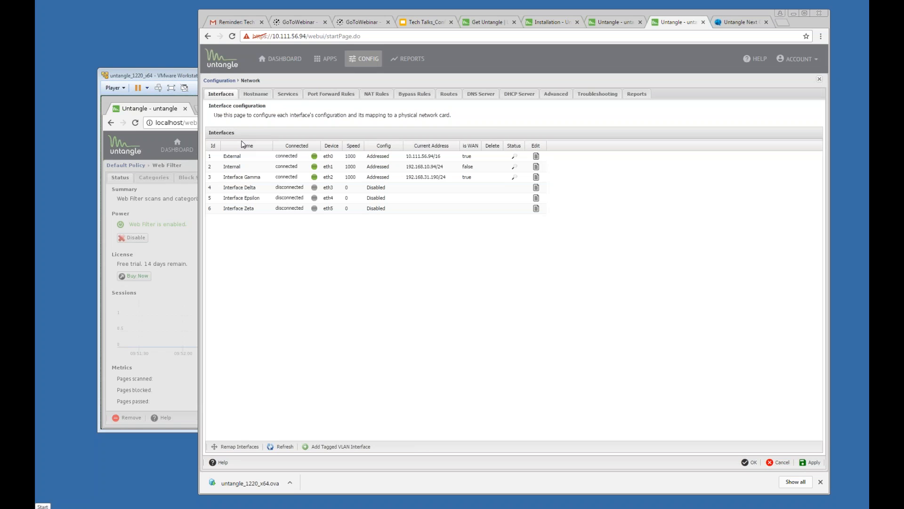
Step: Set hostname gateway-west and domain homegrapes.com, replacing the rejected untangle.com, and apply
click(246, 94)
double_click(266, 116)
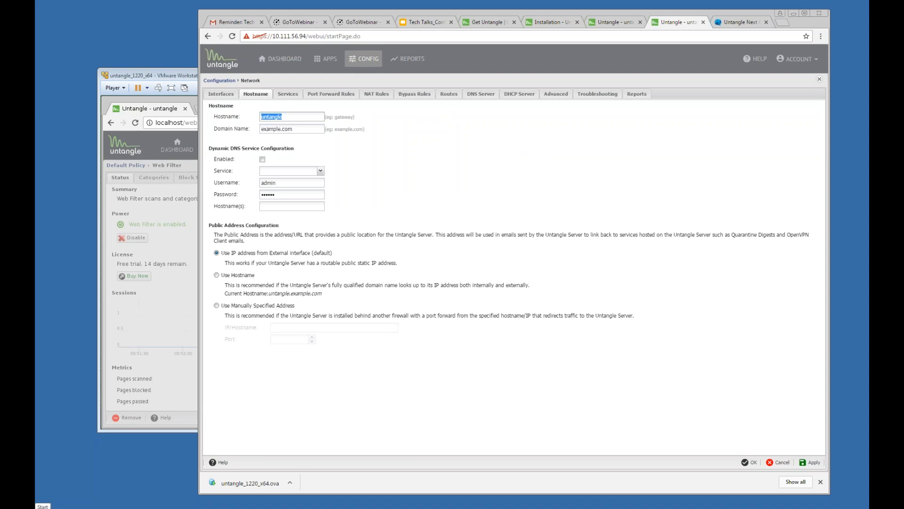
text(gateway)
text(-west)
key(Tab)
text(untangle.com)
click(811, 462)
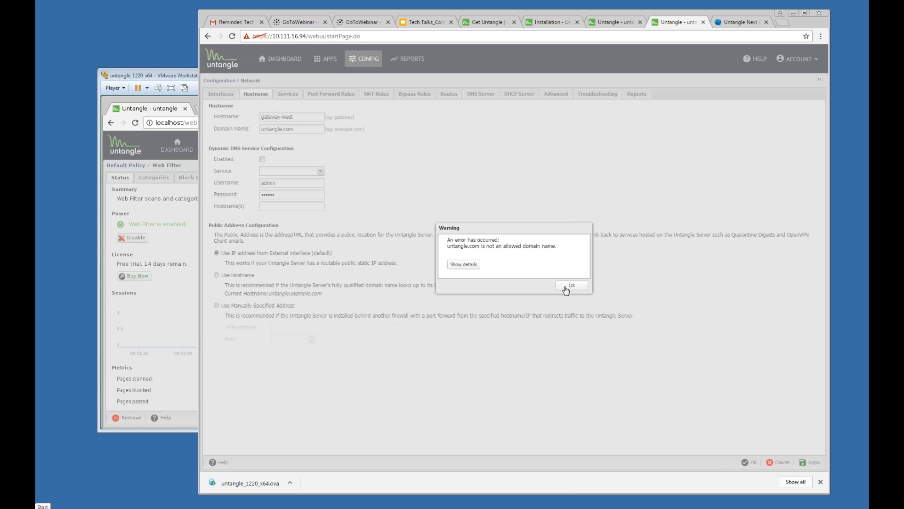
click(572, 285)
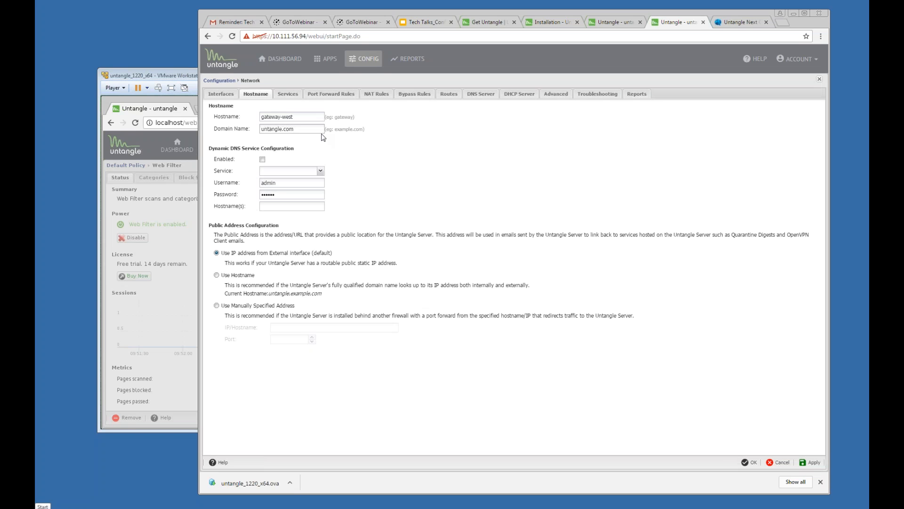
key(ctrl+a)
text(homegrapes.com)
click(810, 462)
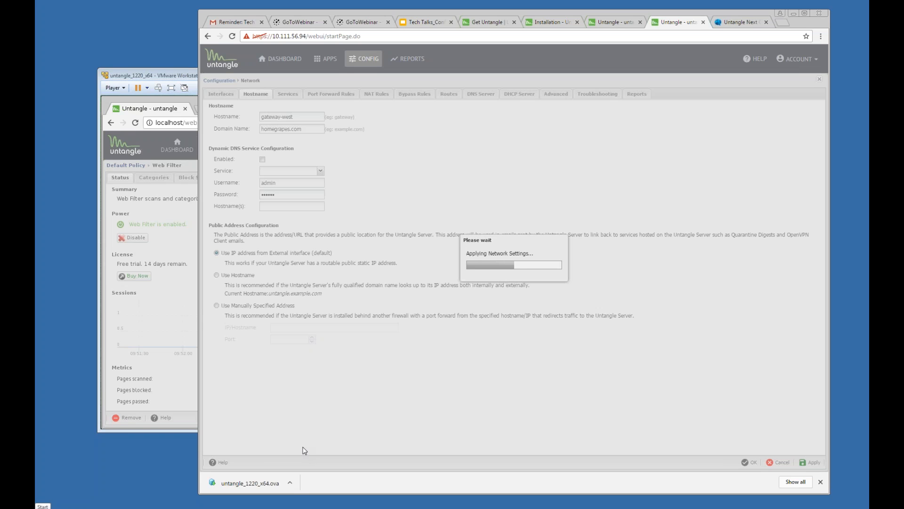
Step: Dismiss the installation-complete message and close Web Filter settings without saving
click(165, 400)
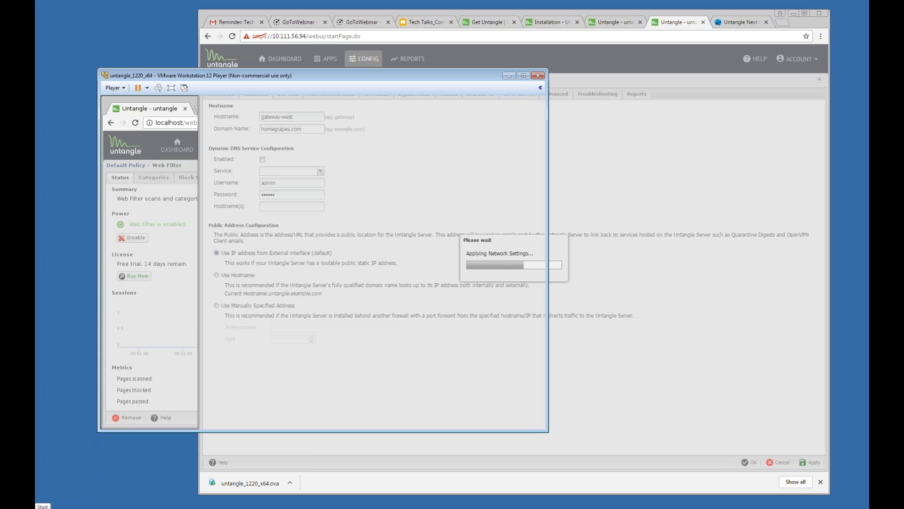
click(337, 300)
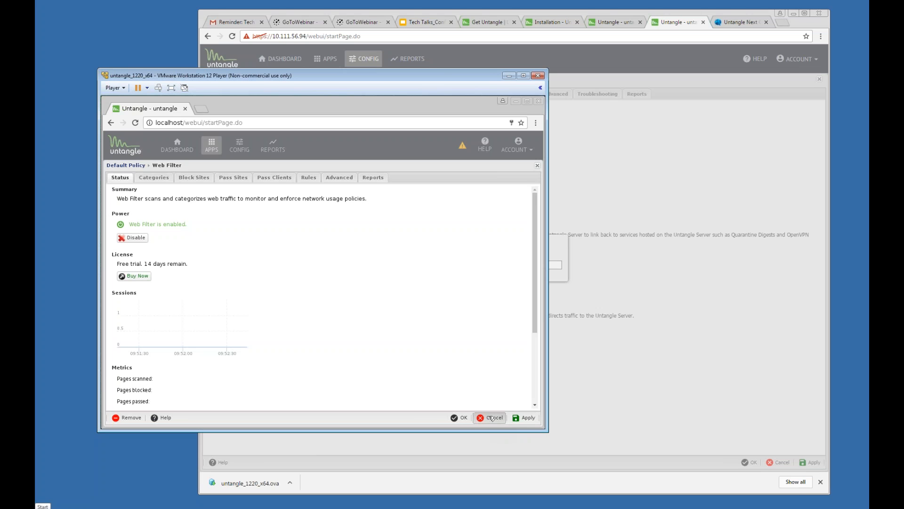
click(491, 417)
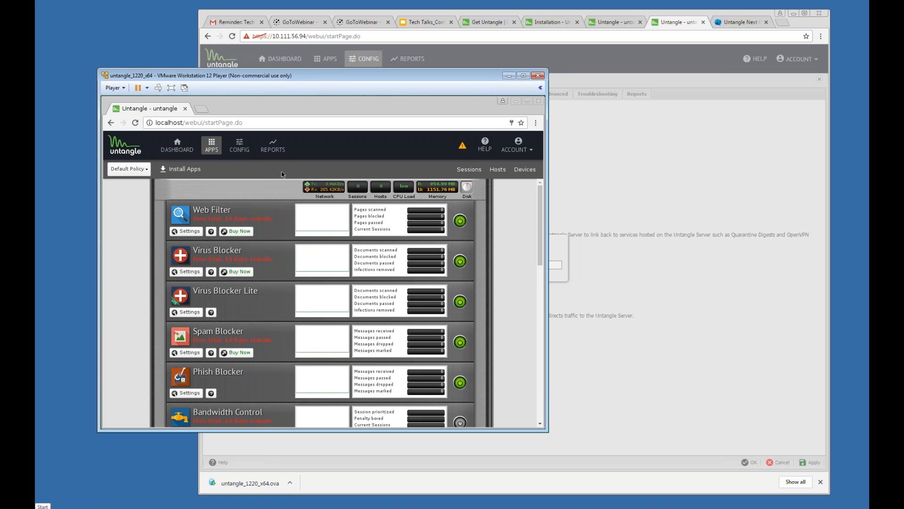
Step: Enable the Allow SSH and Allow HTTPS on WANs filter rules and apply, accepting the warning
click(244, 149)
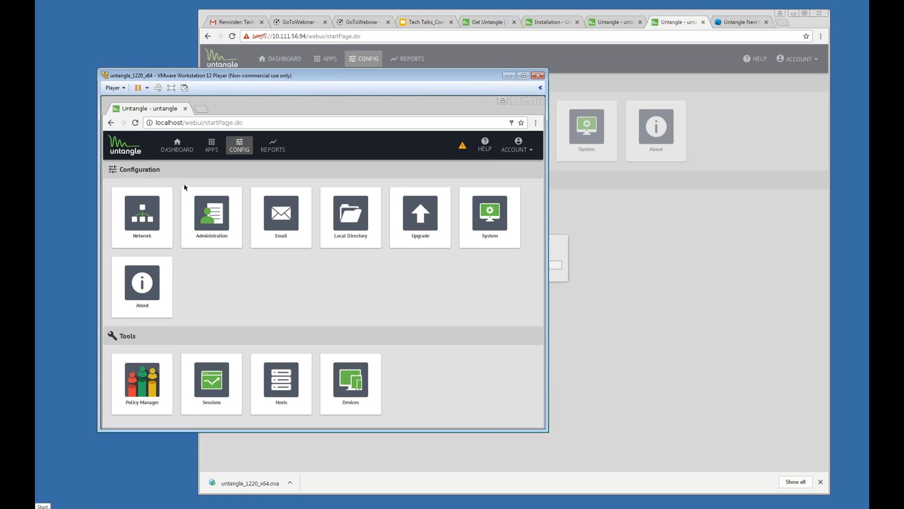
click(157, 214)
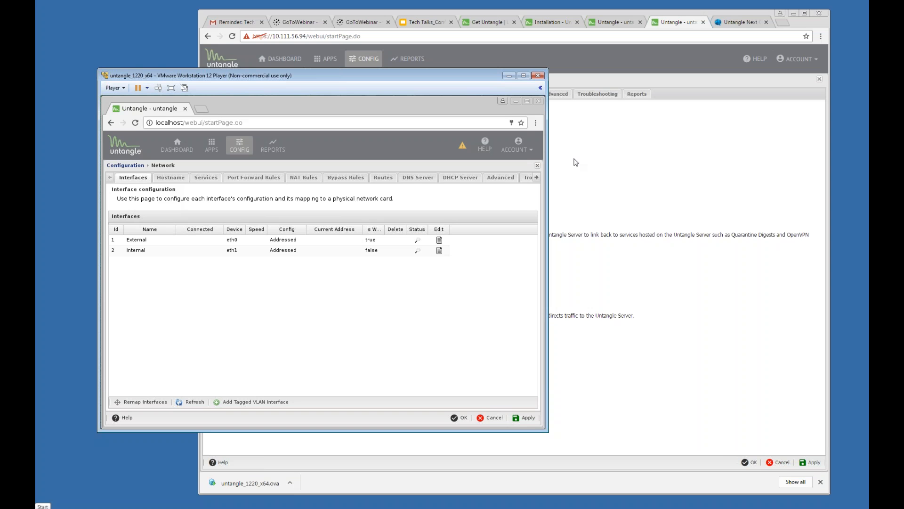
click(500, 178)
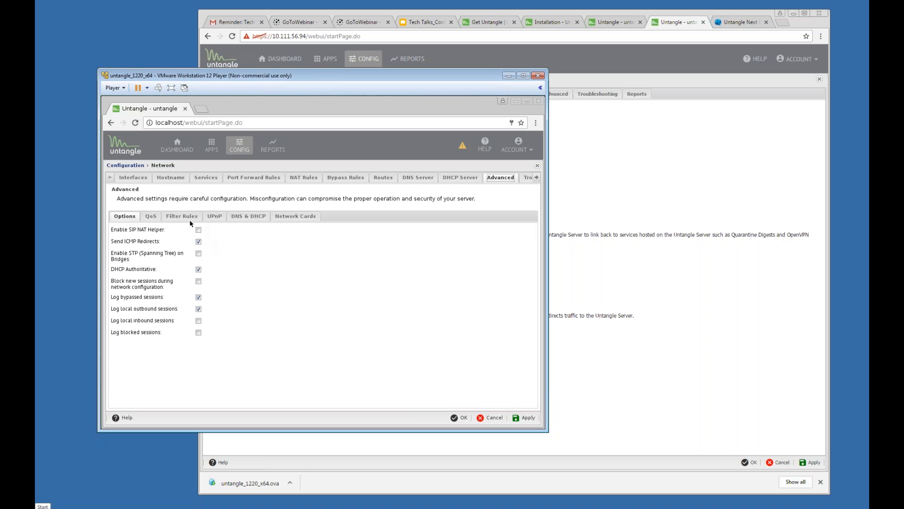
click(181, 217)
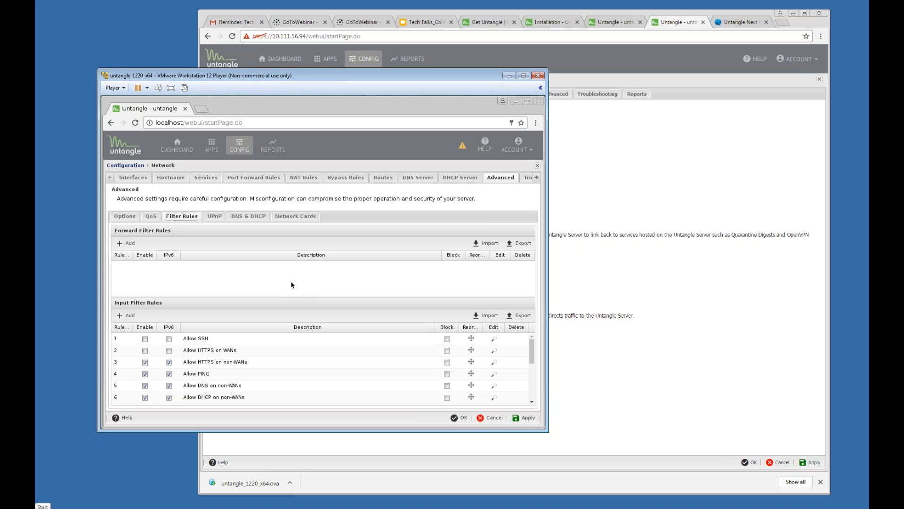
click(145, 339)
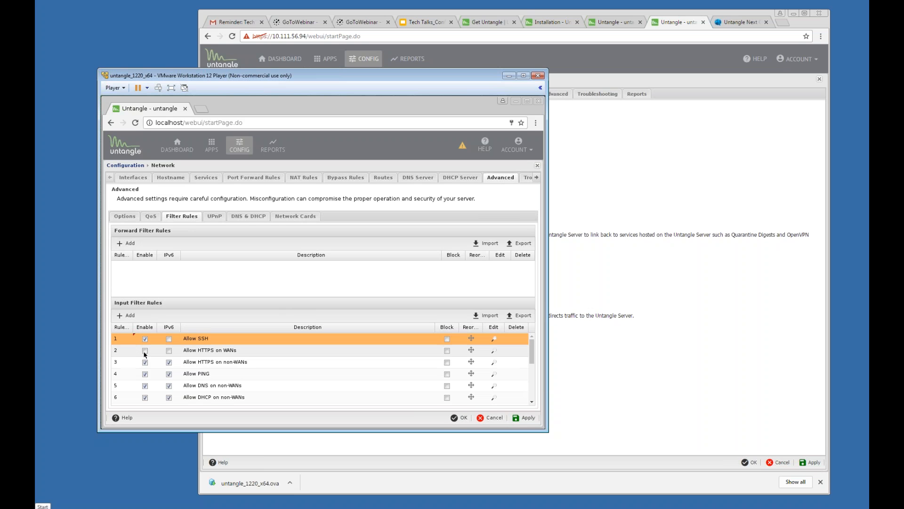
click(145, 351)
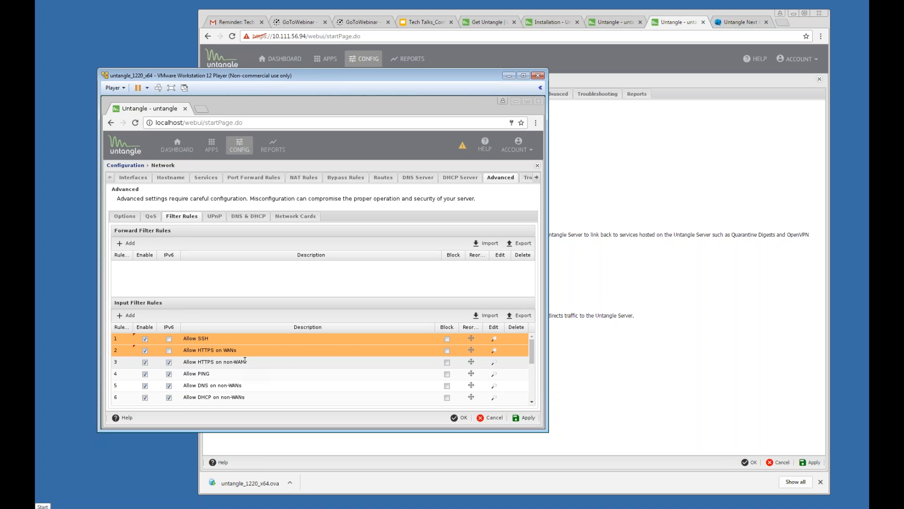
click(523, 418)
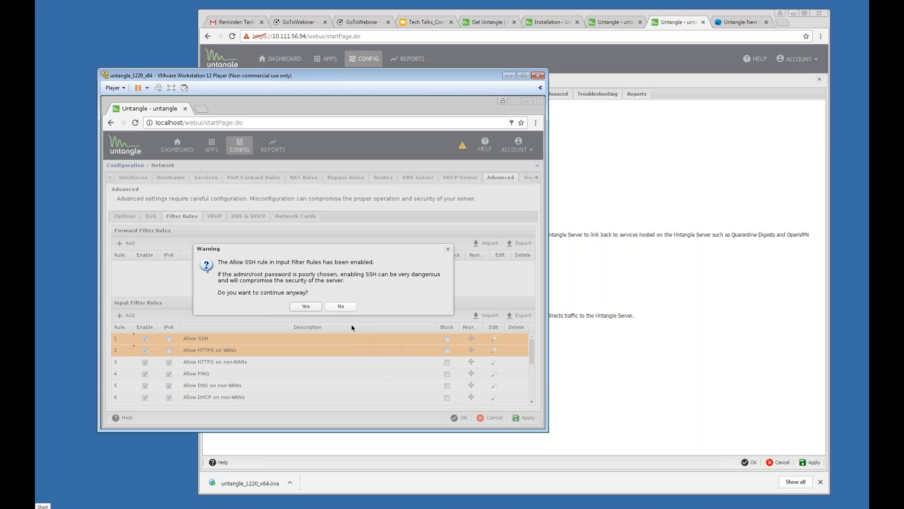
click(307, 307)
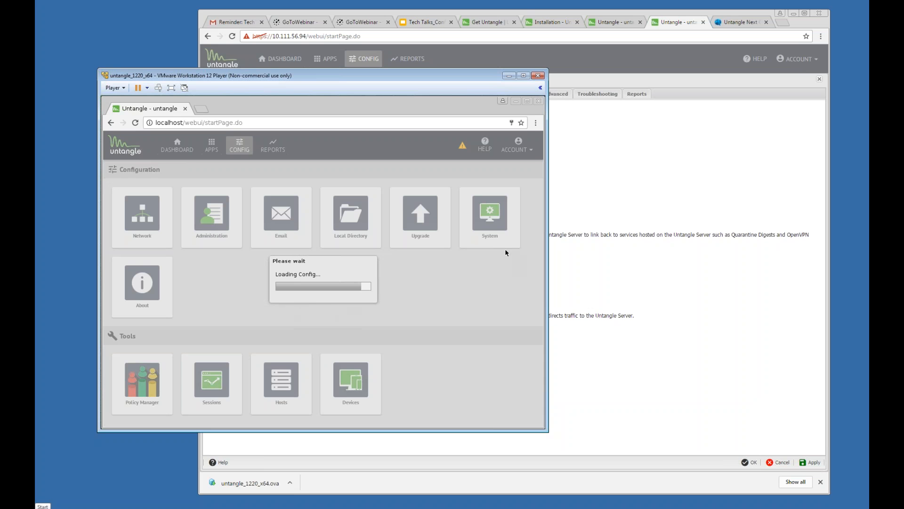
Step: Highlight the Hostname and Alerts bullets, move to slide 6, then return to the Untangle VM
click(424, 22)
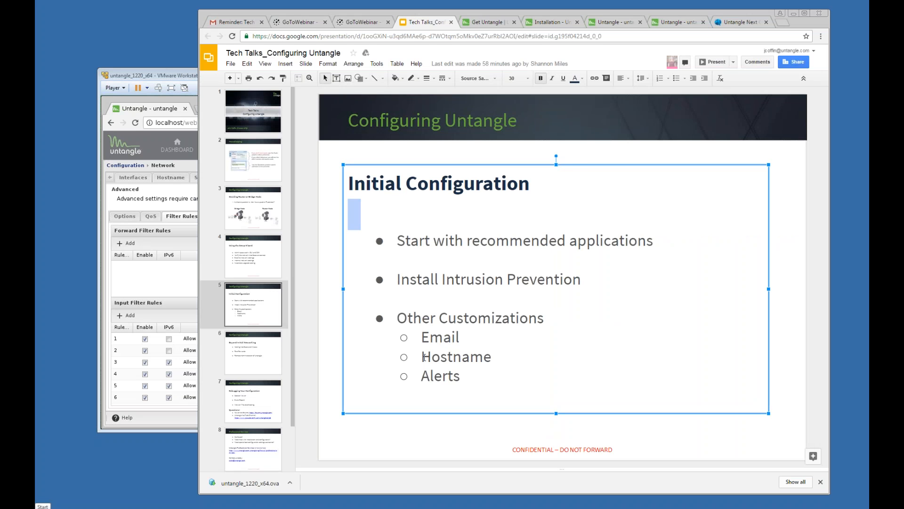
drag(430, 356, 483, 357)
drag(421, 377, 461, 376)
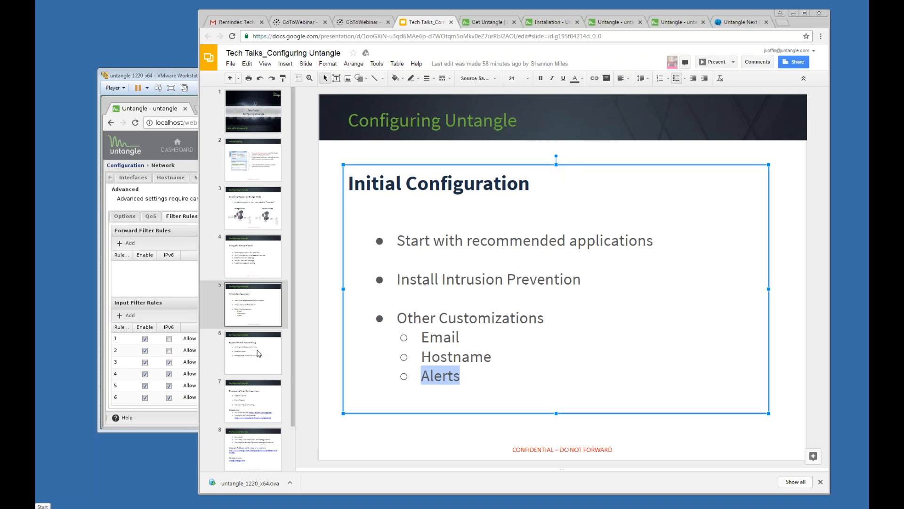
click(258, 353)
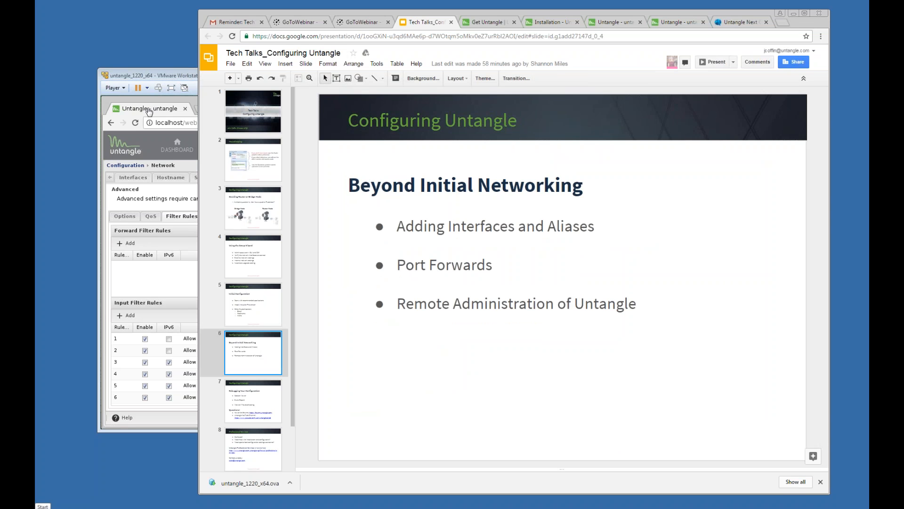
click(149, 111)
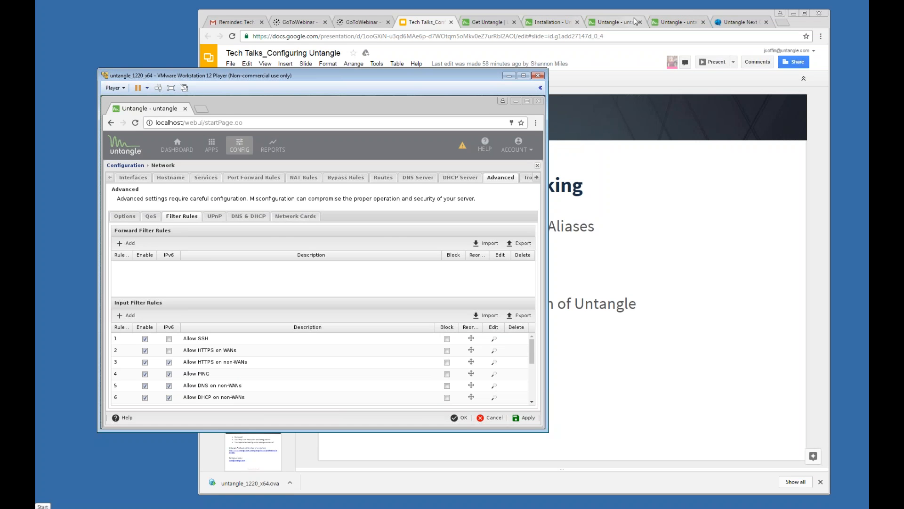
Step: In the browser console, close the Network panel and reopen Config > Network
click(653, 22)
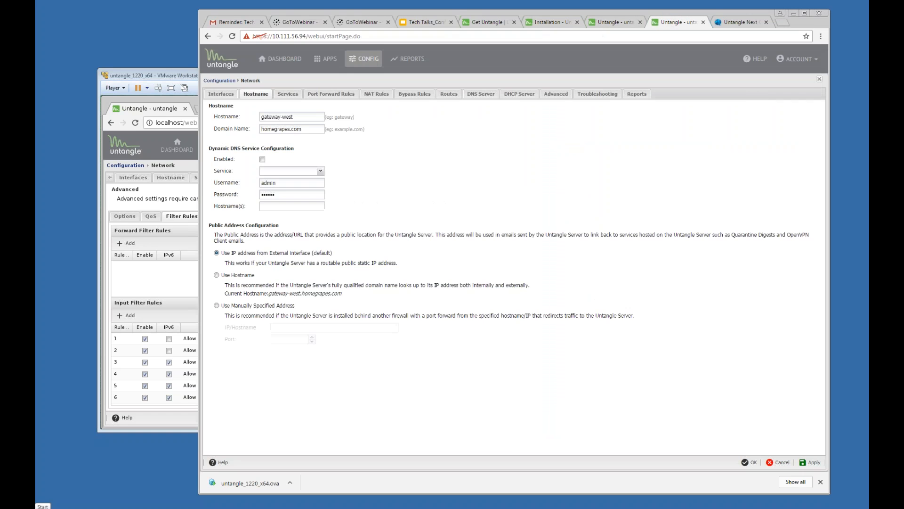
click(819, 80)
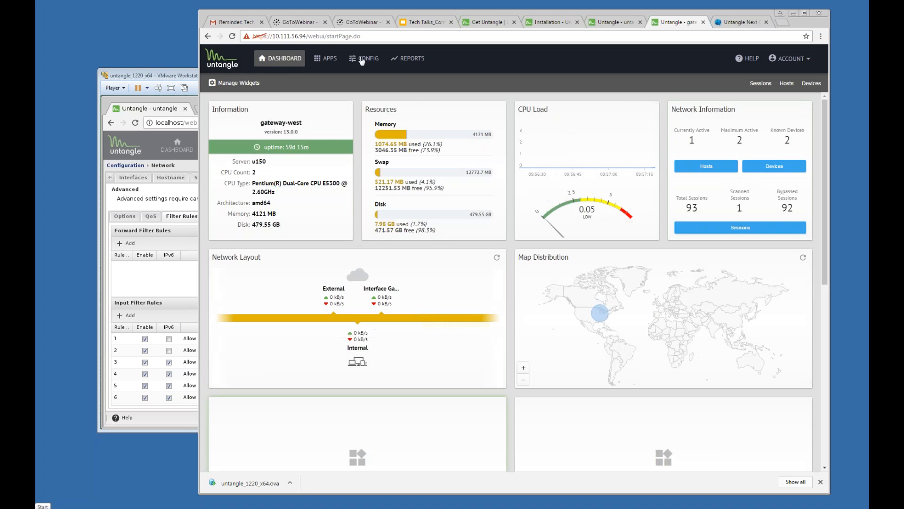
click(363, 58)
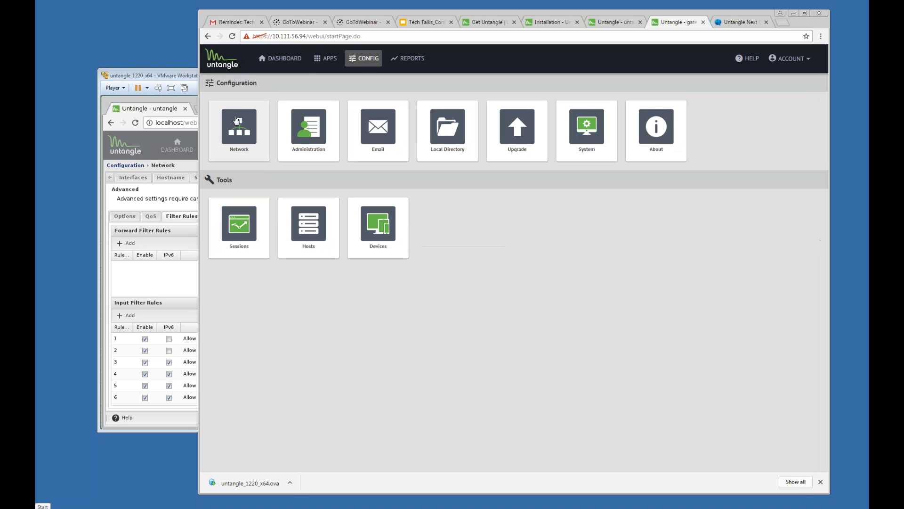
click(236, 120)
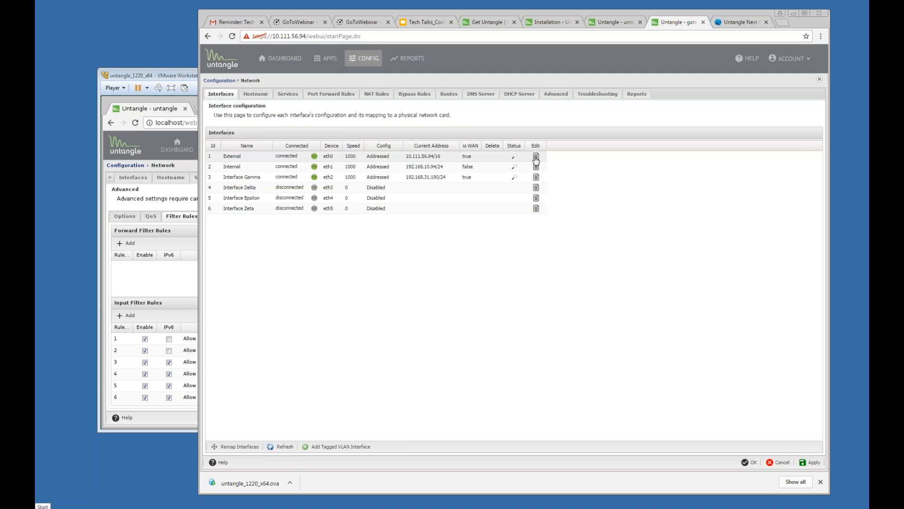
click(535, 157)
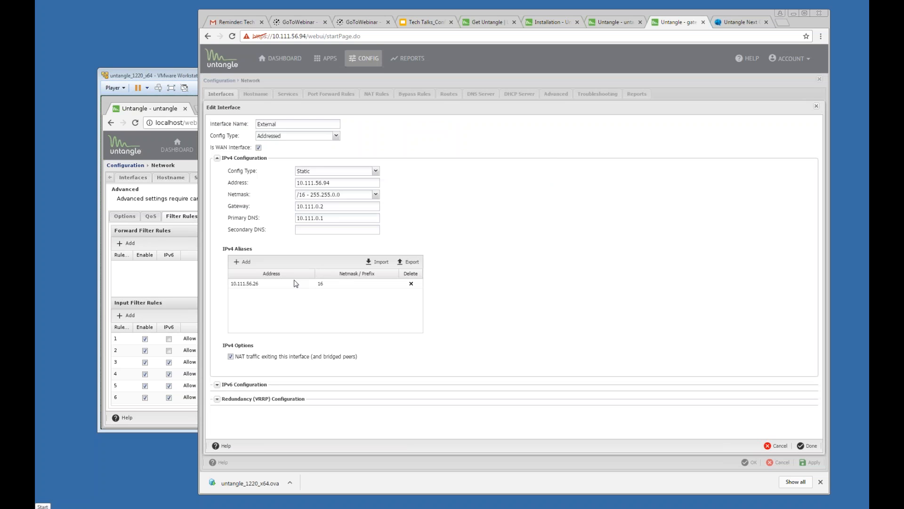
click(242, 262)
click(250, 284)
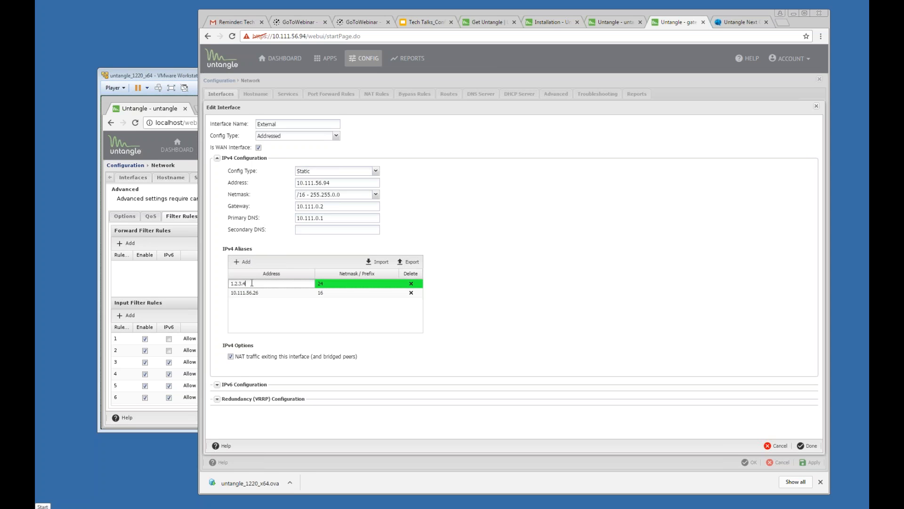
drag(220, 282, 207, 287)
text(10)
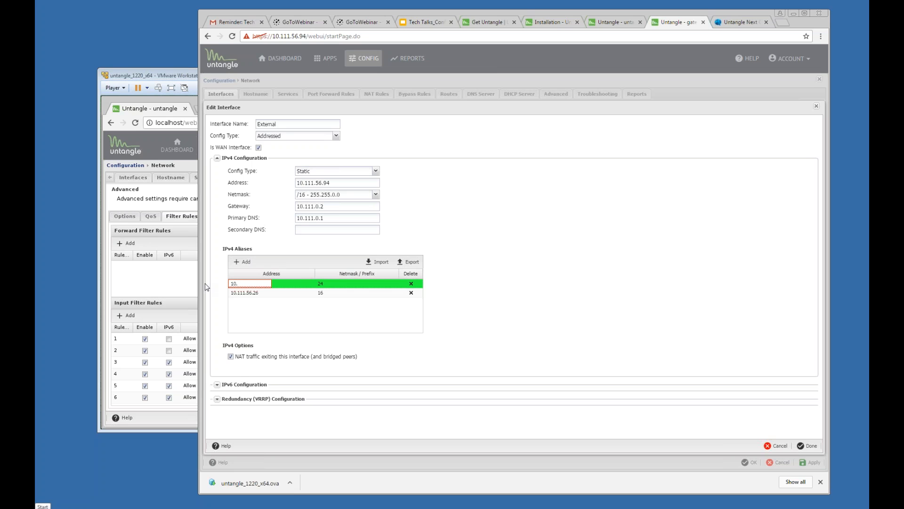
text(.111.56.36)
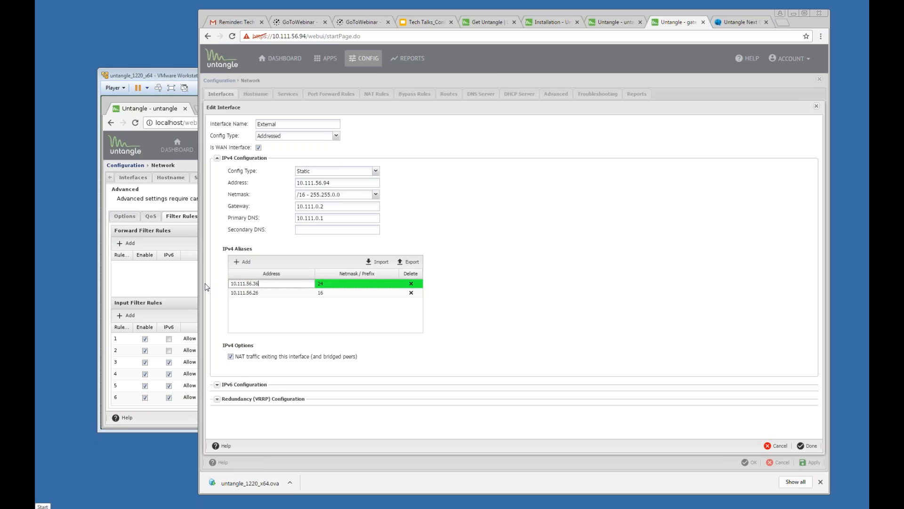
click(535, 343)
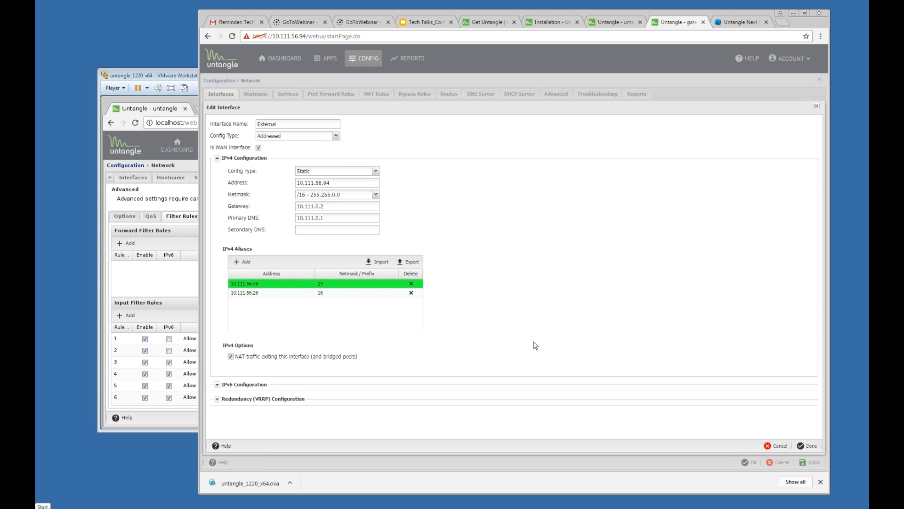
click(328, 285)
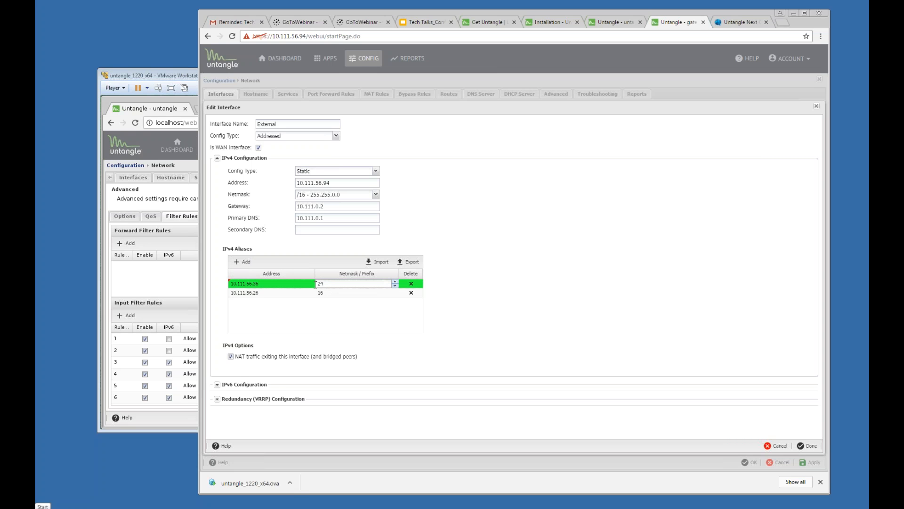
text(16)
click(512, 257)
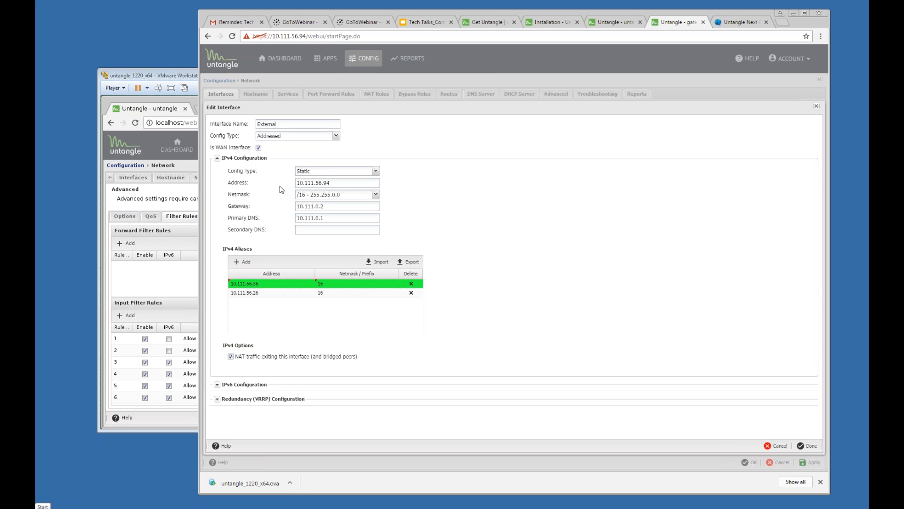
double_click(299, 184)
click(778, 451)
click(494, 276)
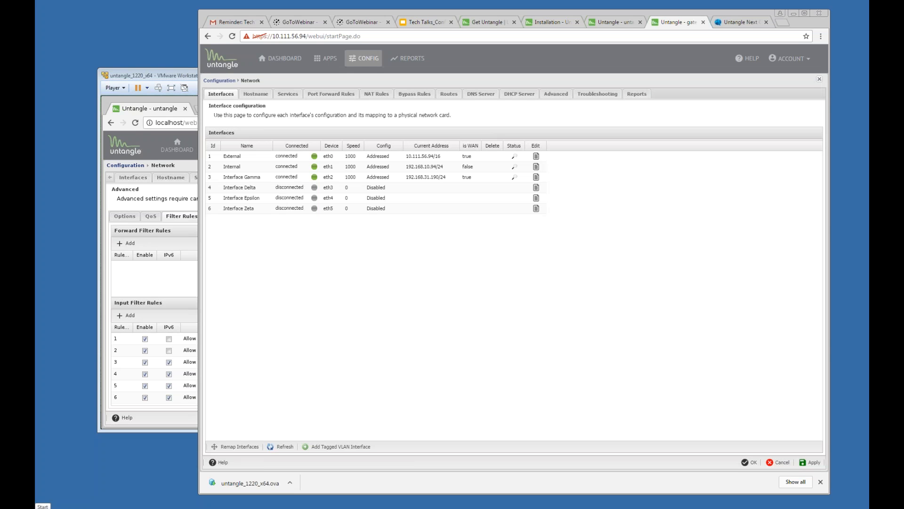
Step: Add a new port forward rule in advanced mode with a Destination Address condition
click(322, 95)
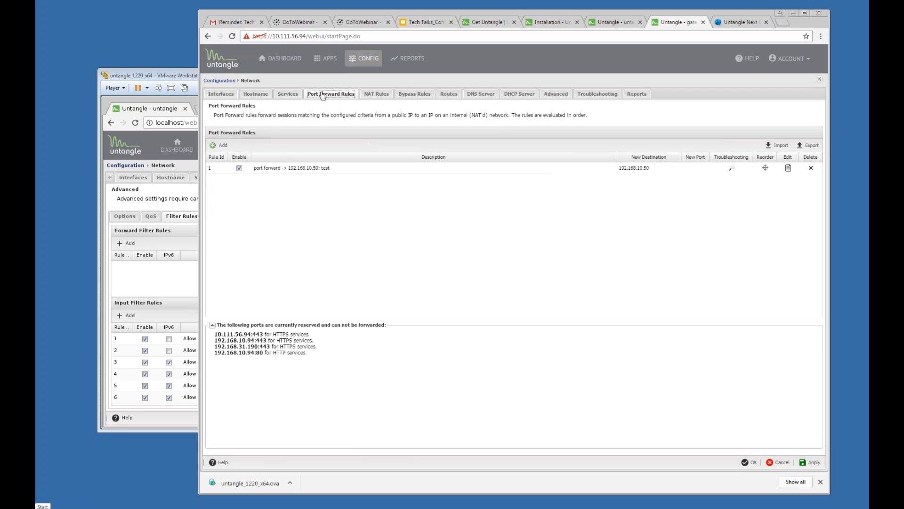
click(224, 146)
click(311, 136)
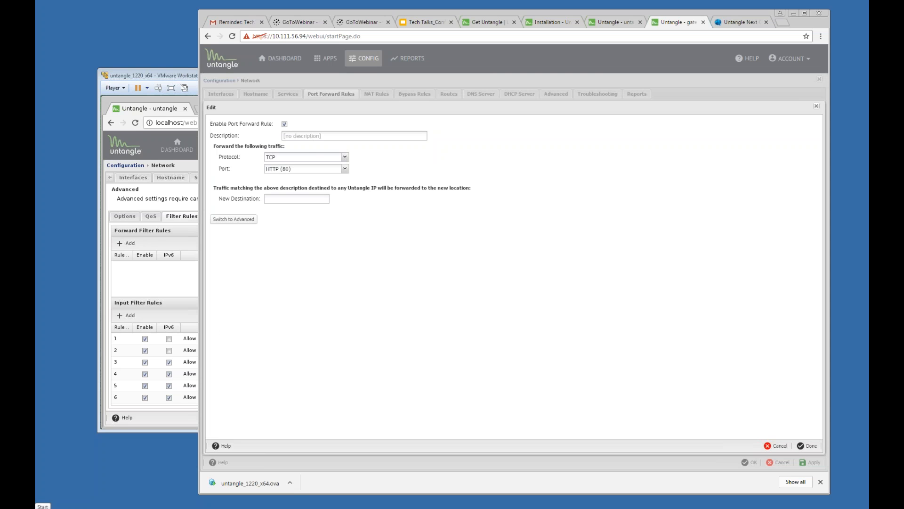
click(234, 219)
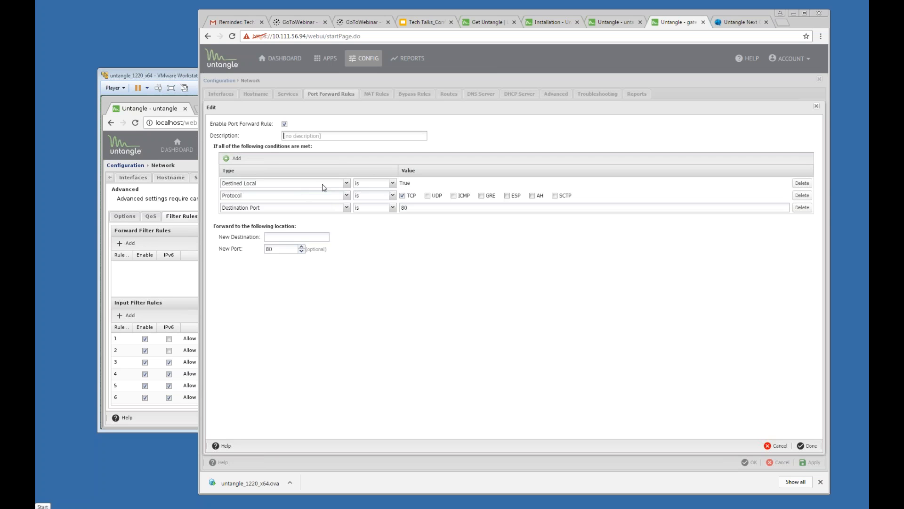
click(325, 184)
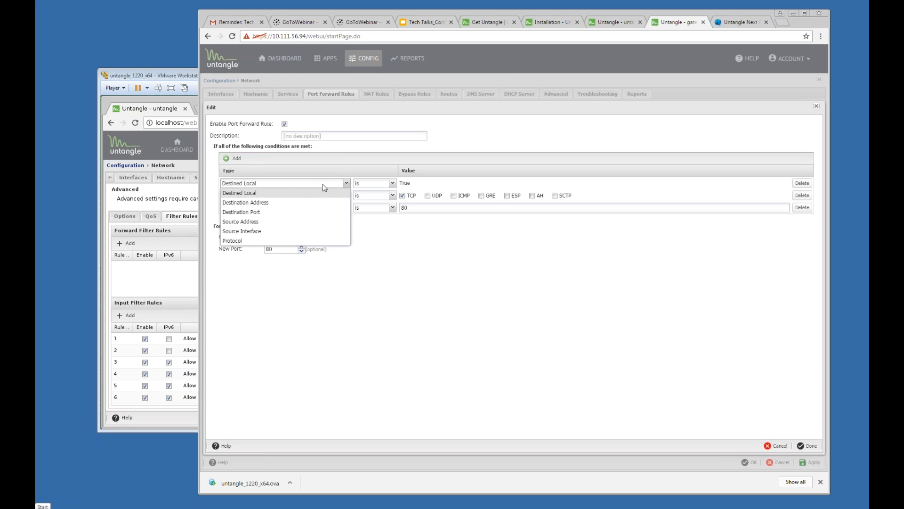
click(278, 208)
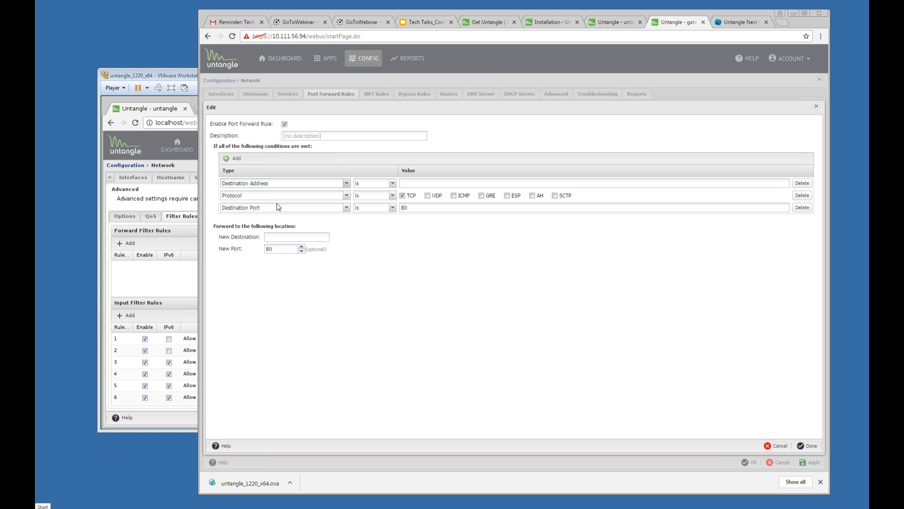
Step: Enter destination address 10.111.56.26 and new destination 192.168.234.89, then return to the slides
click(434, 184)
text(10.111)
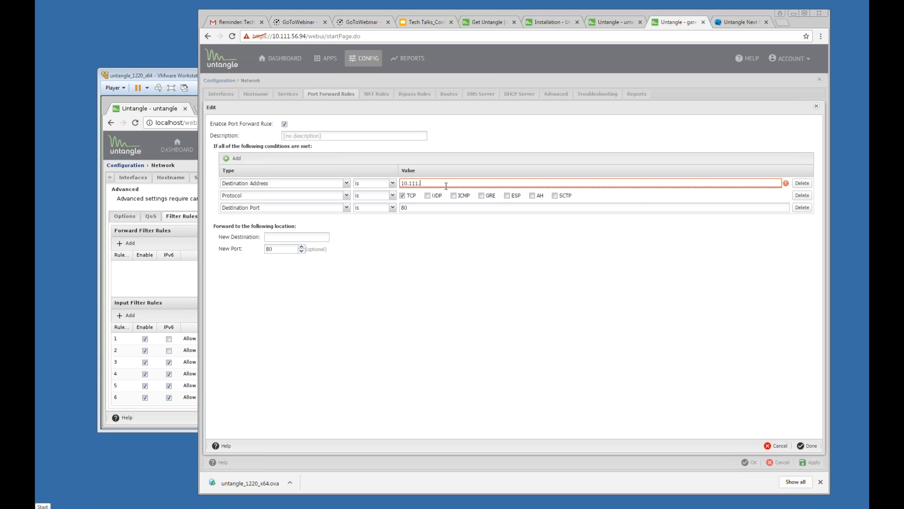
text(.56.26)
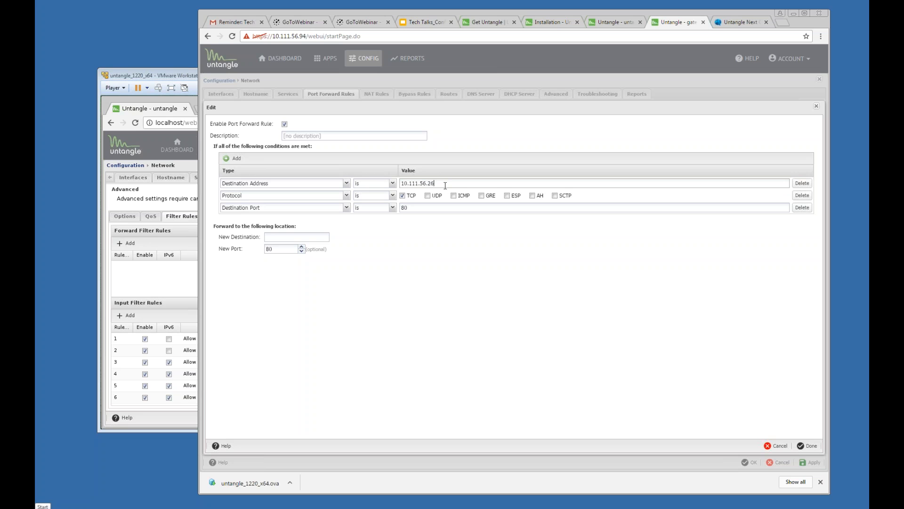
drag(436, 183, 400, 183)
click(410, 210)
click(273, 236)
text(190)
text(234)
text(.89)
drag(437, 182, 394, 185)
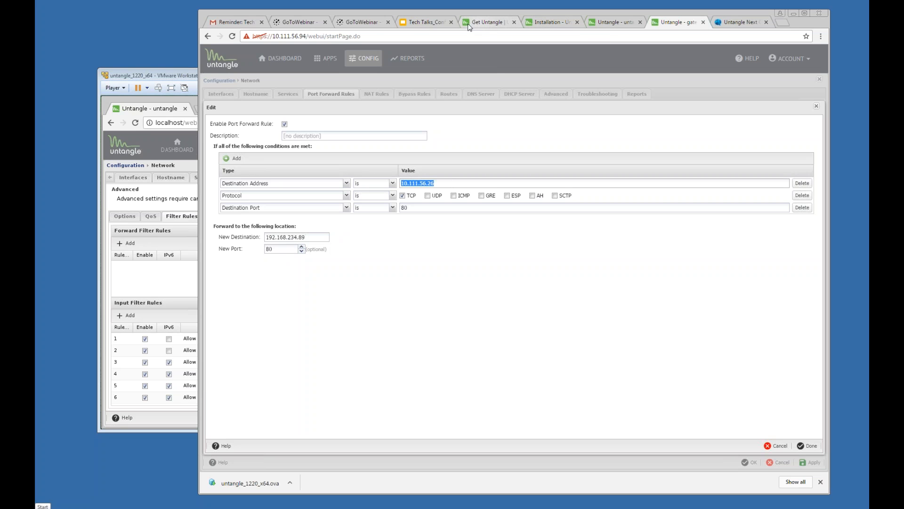
click(419, 22)
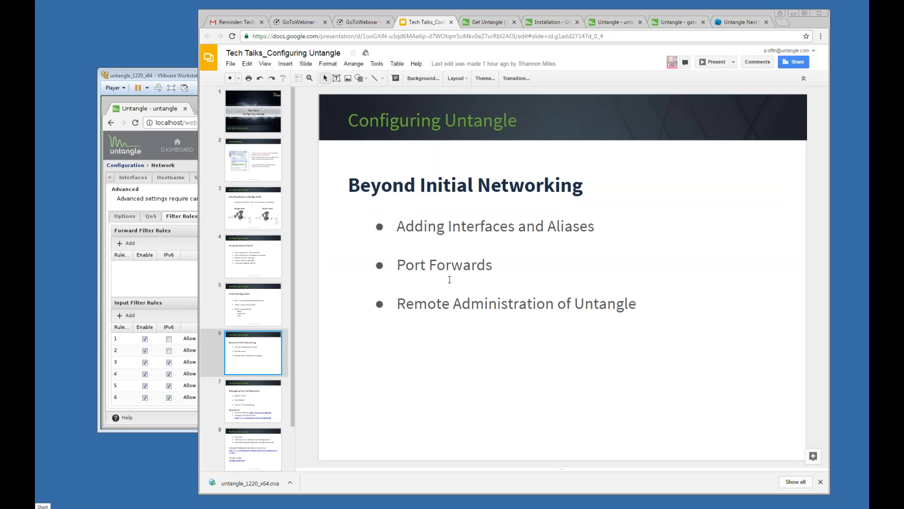
Step: Highlight the Port Forwards and Remote Administration bullets, go to slide 7, and close Untangle's Network panel
drag(485, 265, 397, 265)
drag(398, 304, 616, 306)
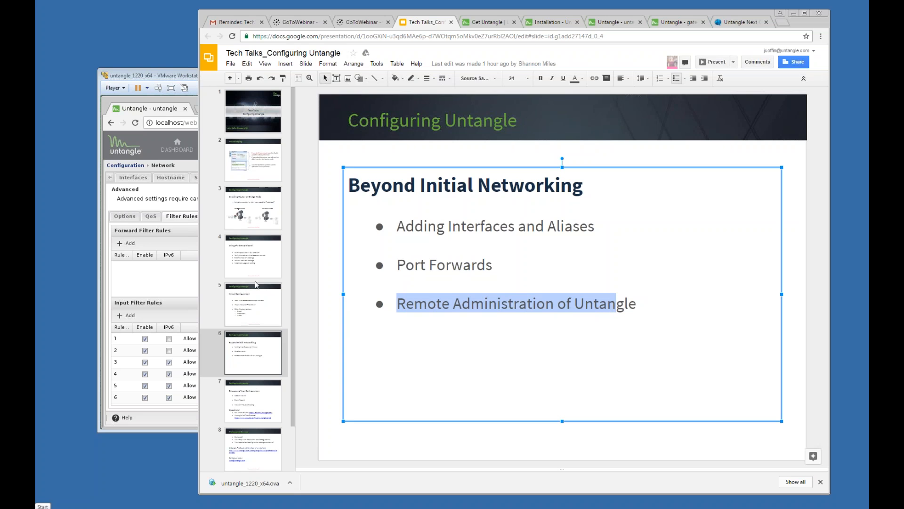
click(172, 283)
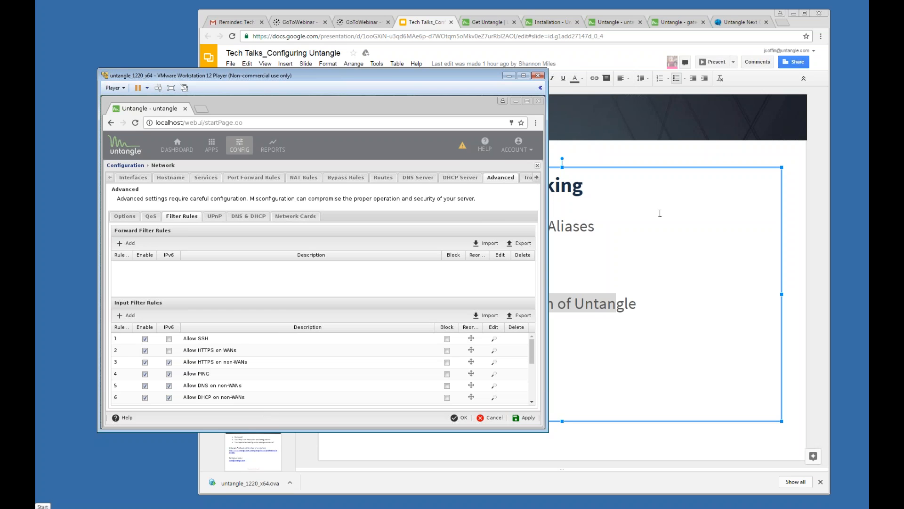
click(660, 214)
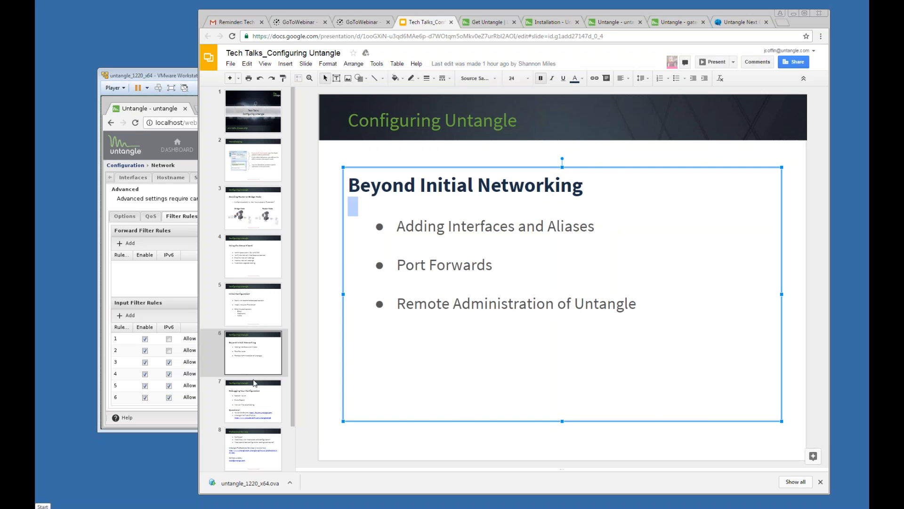
click(257, 396)
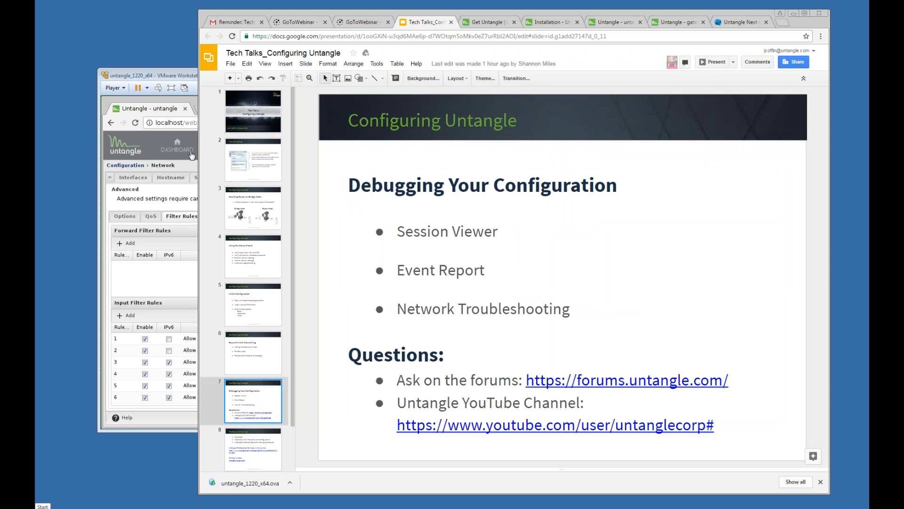
click(177, 165)
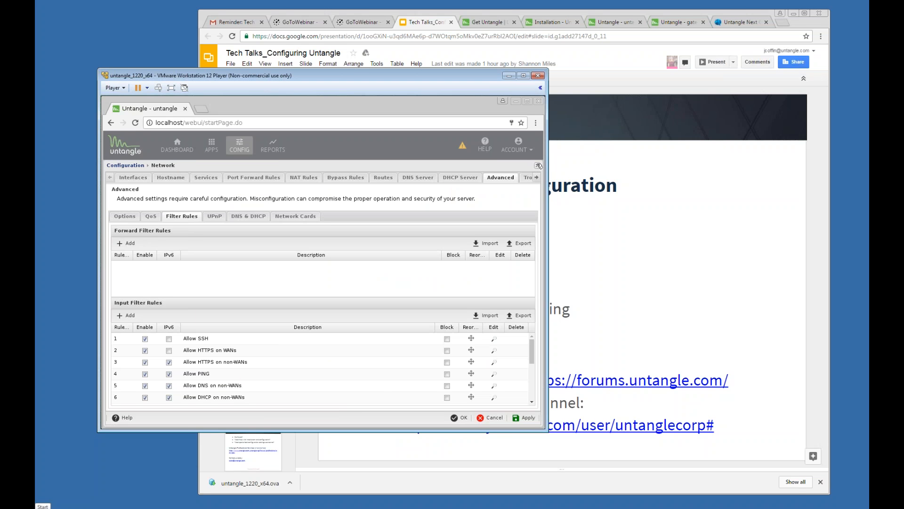
click(539, 166)
Step: Log into the server at 192.168.144.251 as admin in a new tab, declining to save the password
click(782, 22)
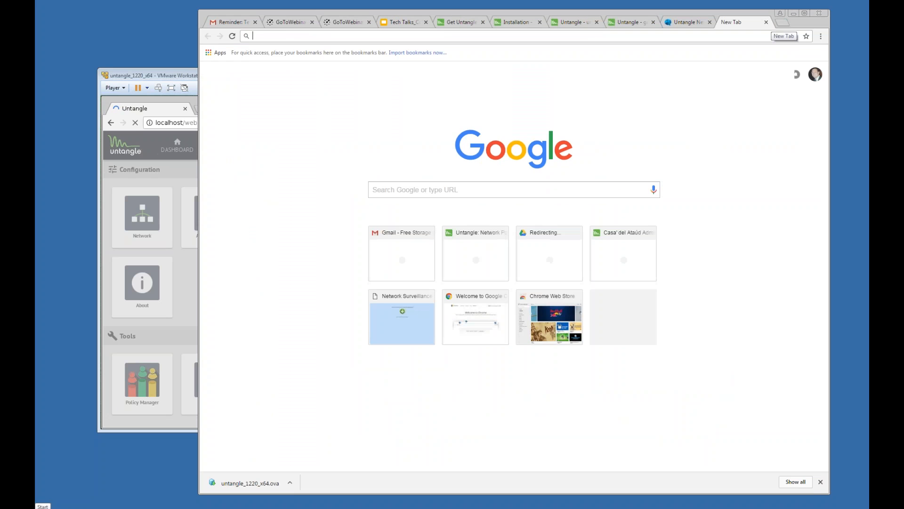
text(192.168.144.251)
key(Return)
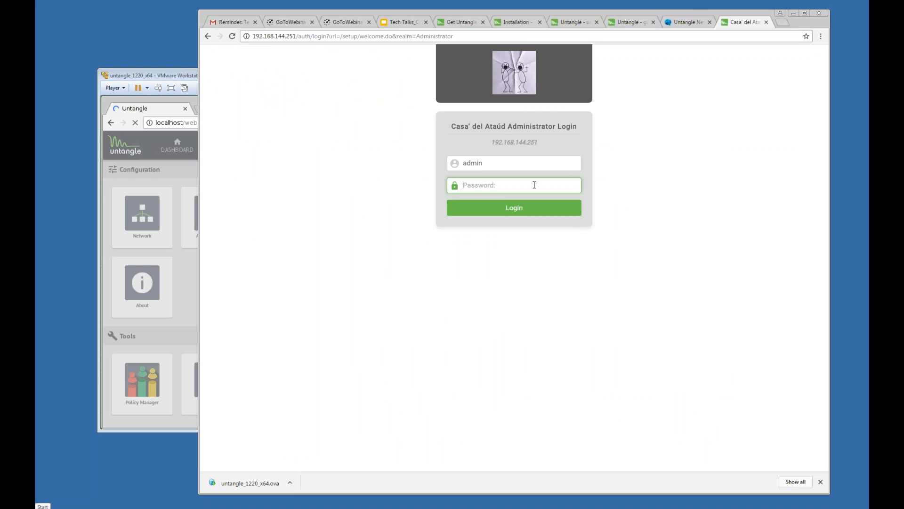
text(*************)
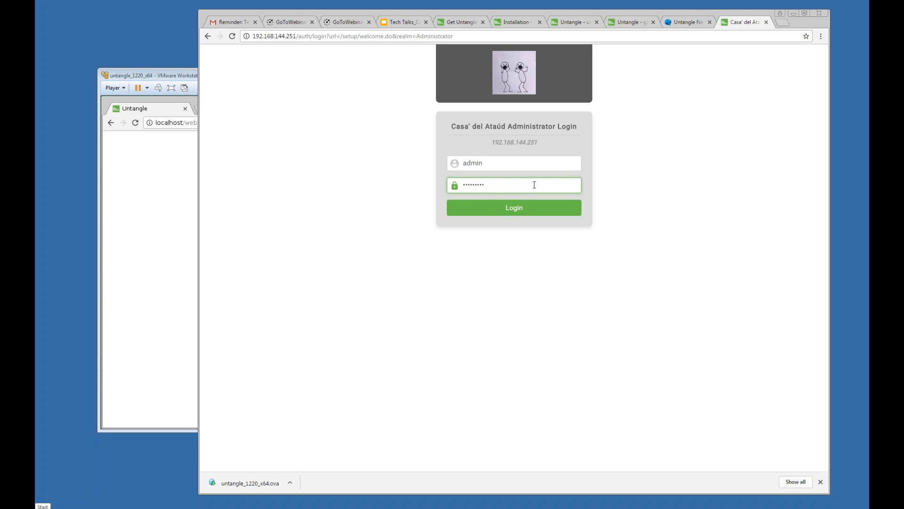
key(Return)
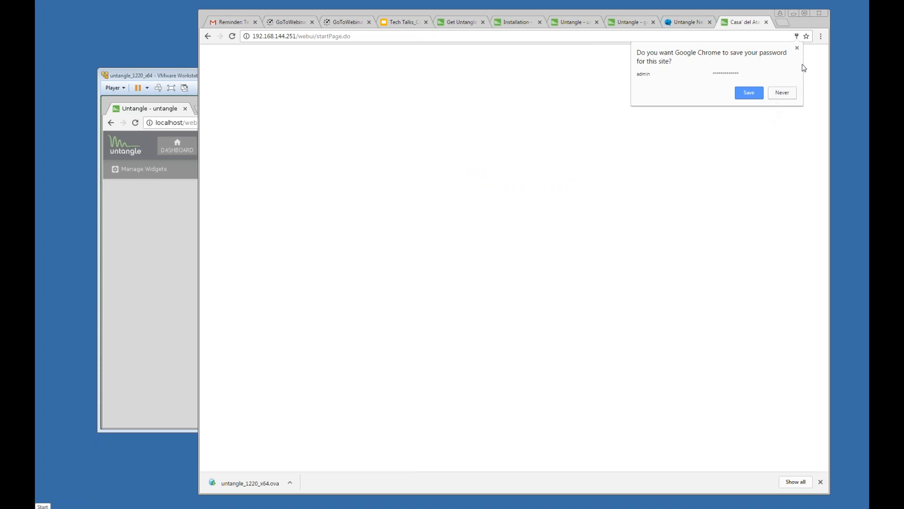
click(797, 48)
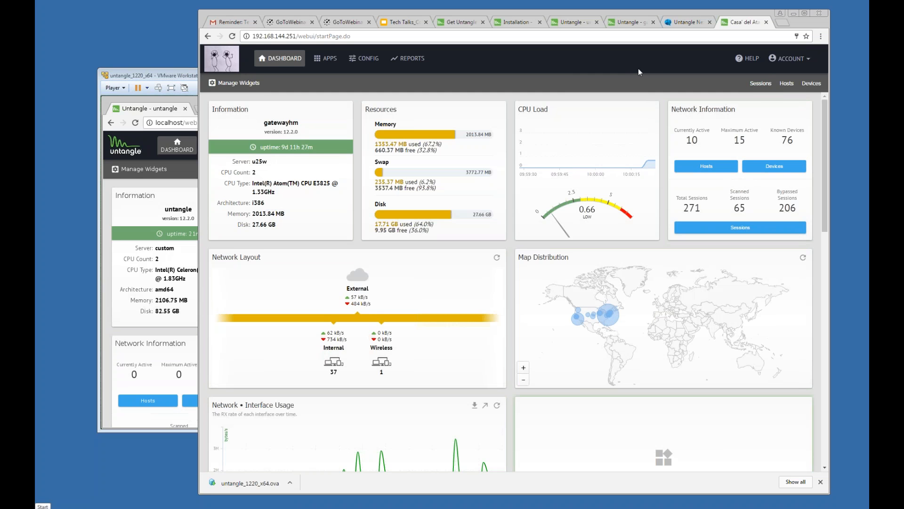
Step: Group current sessions by Client (Pre-NAT) address, check the 192.168.144.38 group, then return to the Tech Talks slides
click(757, 94)
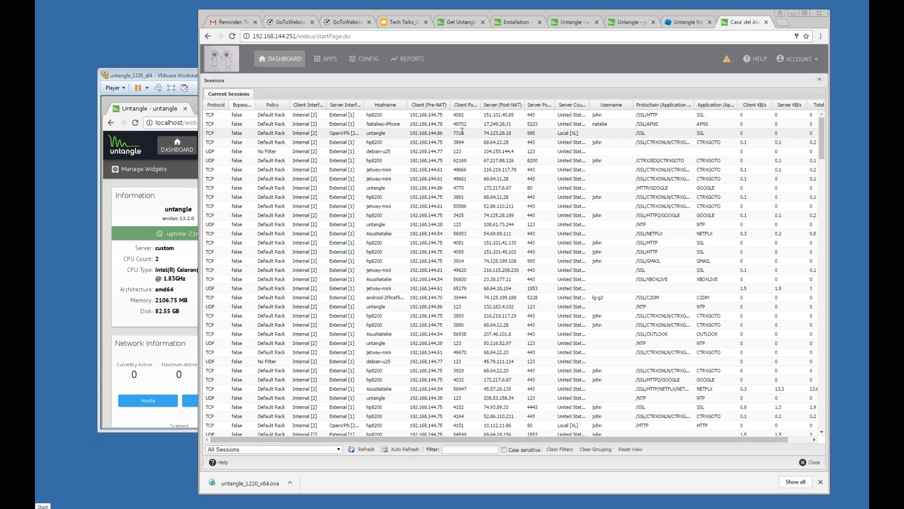
click(448, 106)
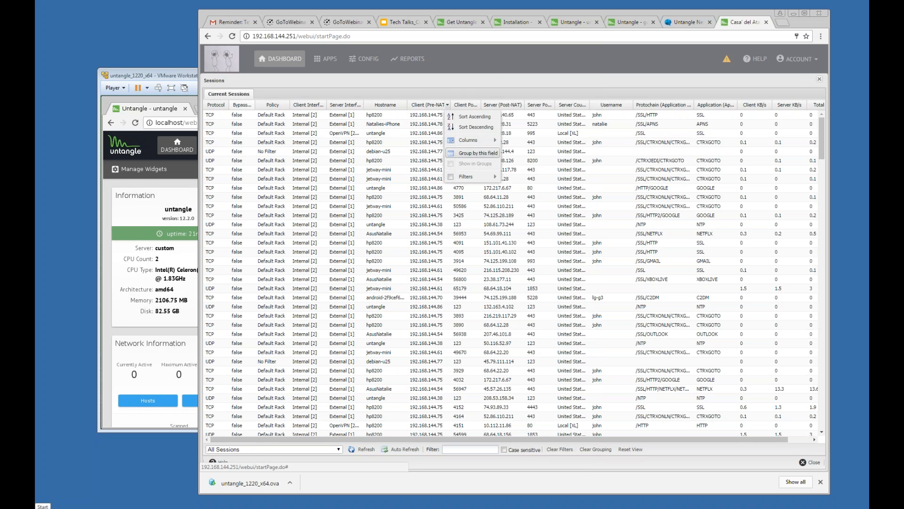
click(486, 154)
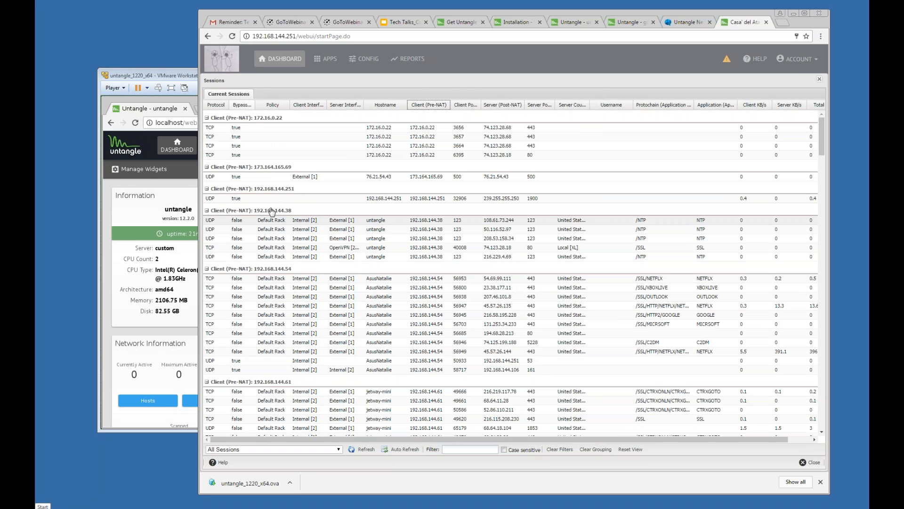
click(532, 212)
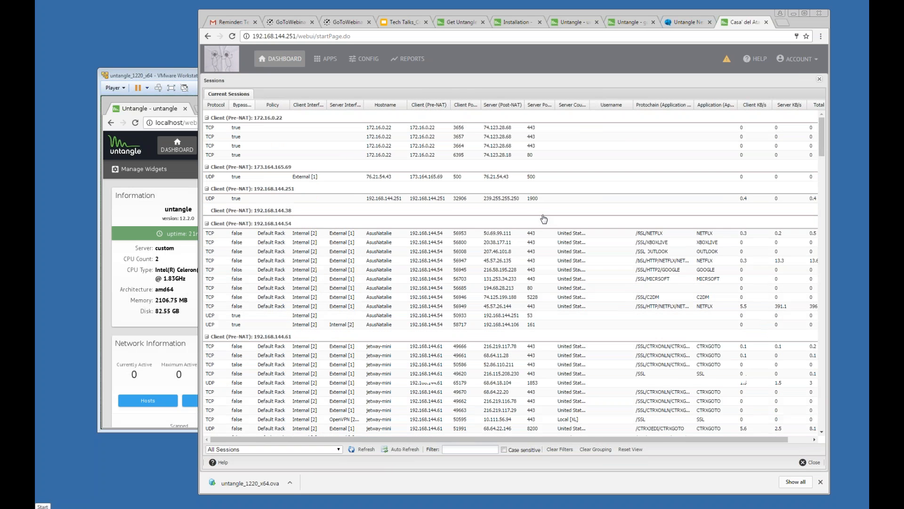
click(208, 211)
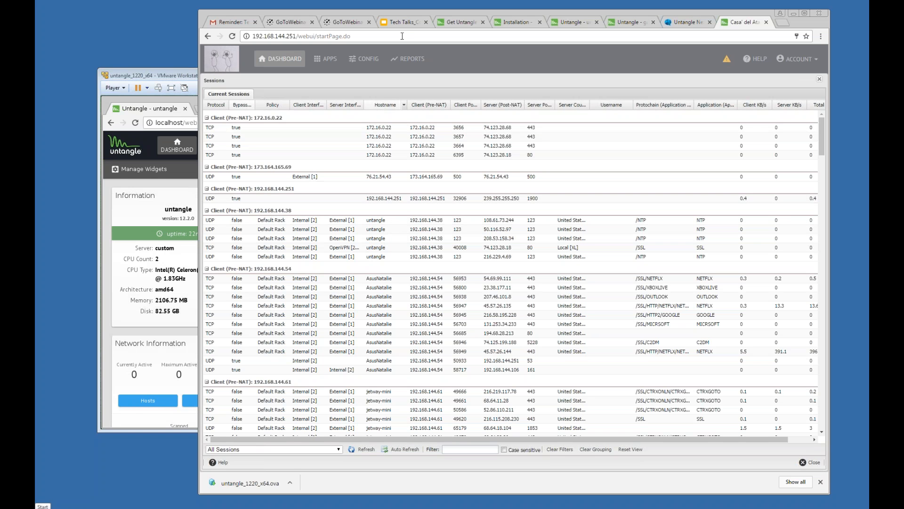
click(405, 22)
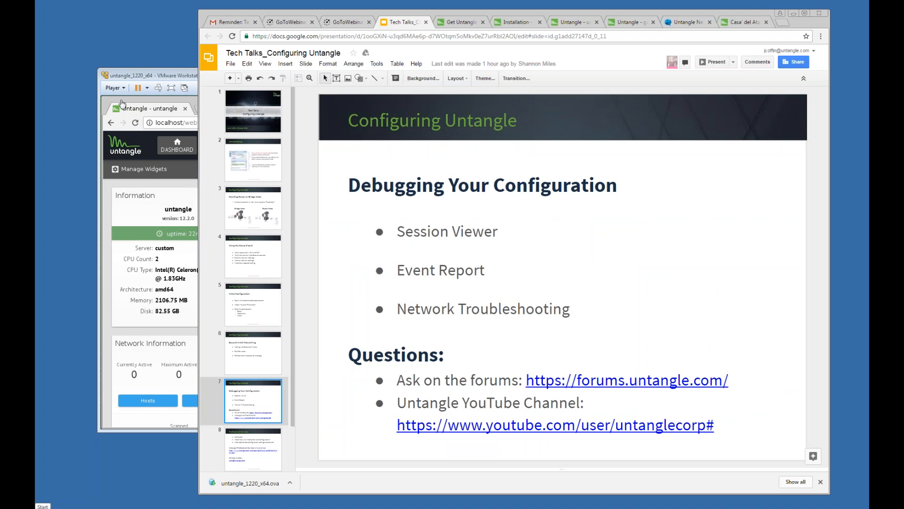
Step: Close the sessions viewer and show the Troubleshooting tests in Config > Network
click(749, 22)
click(820, 79)
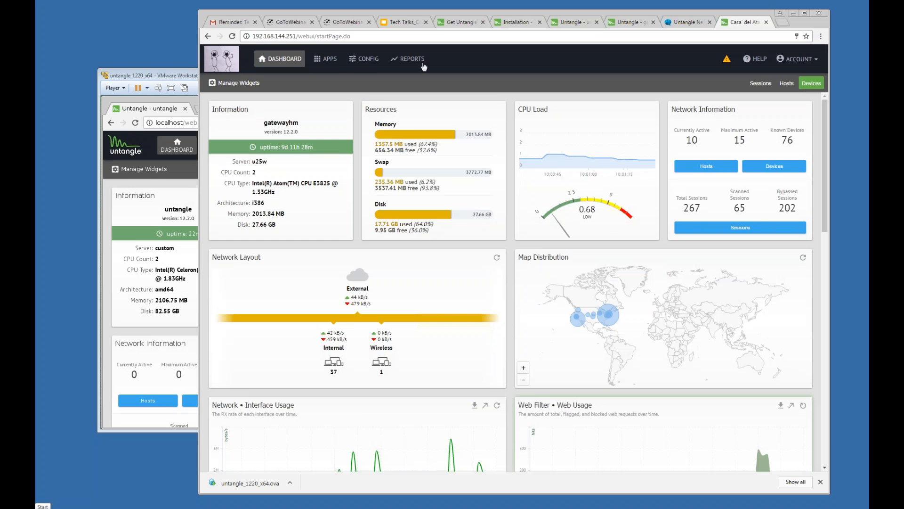
click(372, 60)
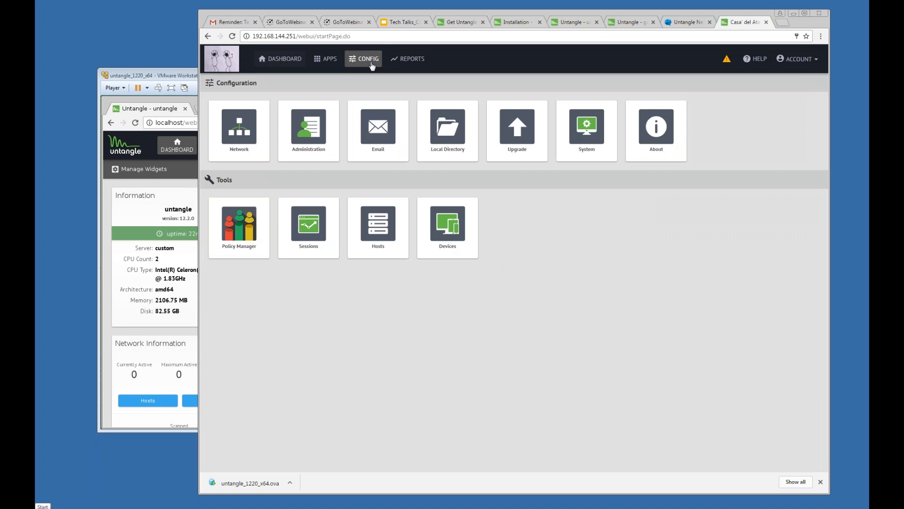
click(239, 133)
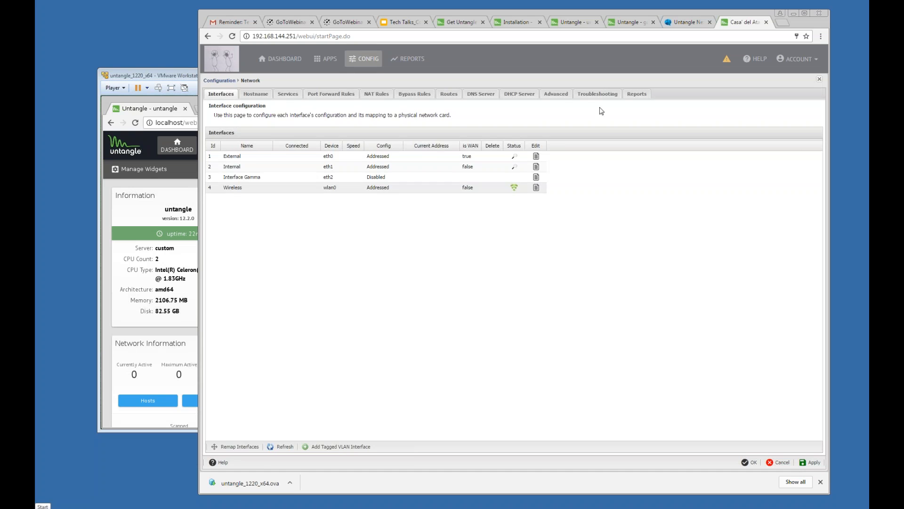
click(606, 96)
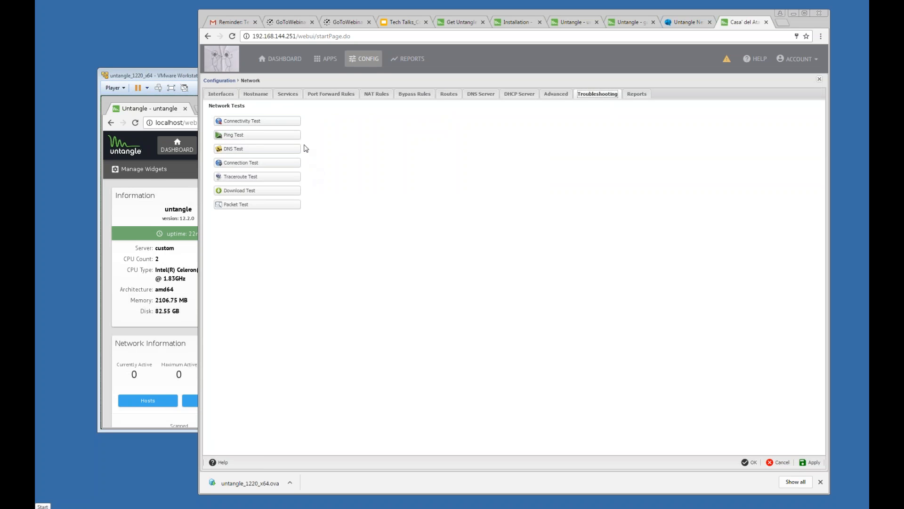
Step: Run the internet Connectivity Test and close its results
click(291, 124)
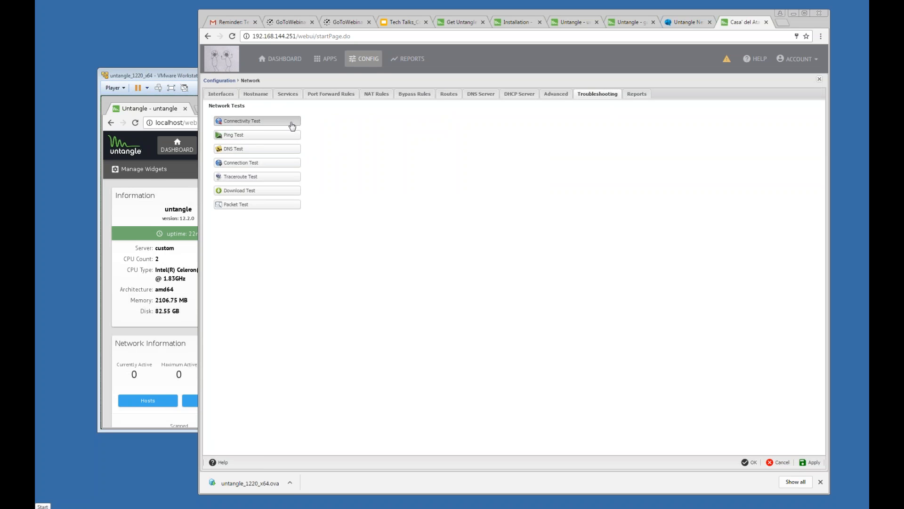
click(231, 114)
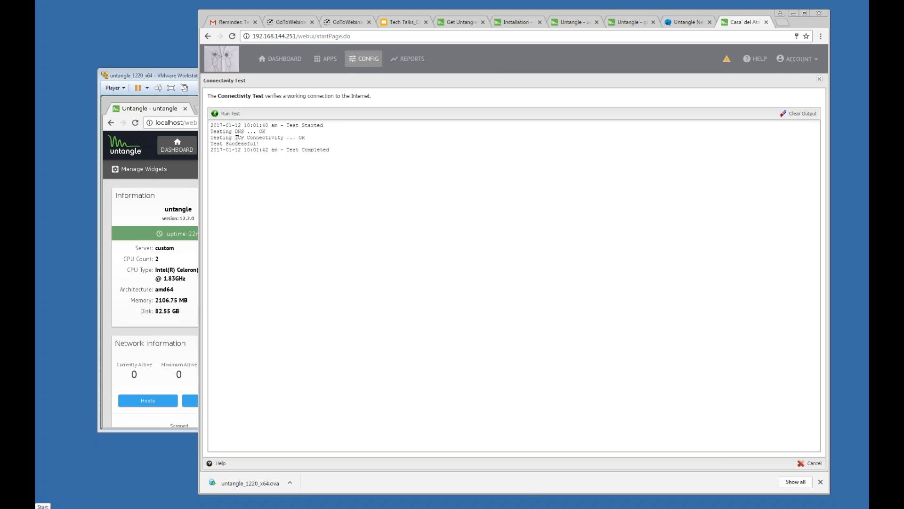
click(820, 80)
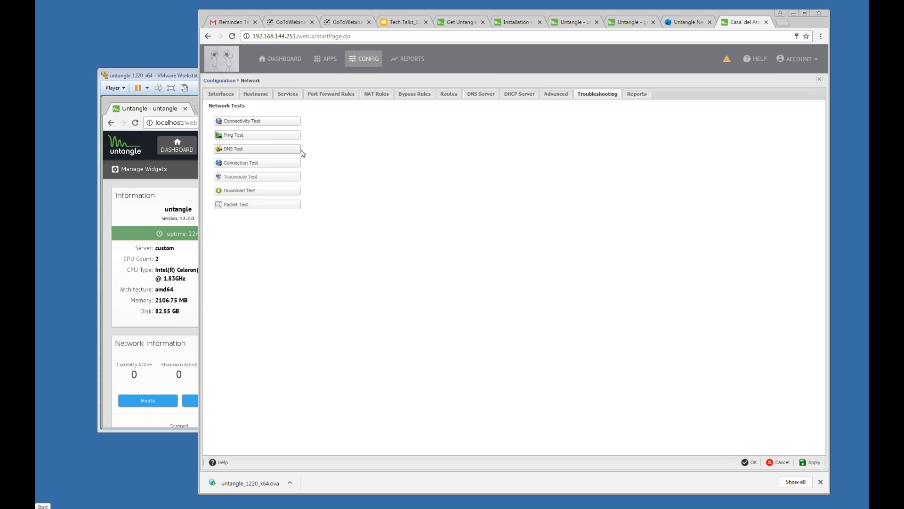
Step: Run a DNS Test lookup of google.com, declining Chrome's password save
click(289, 149)
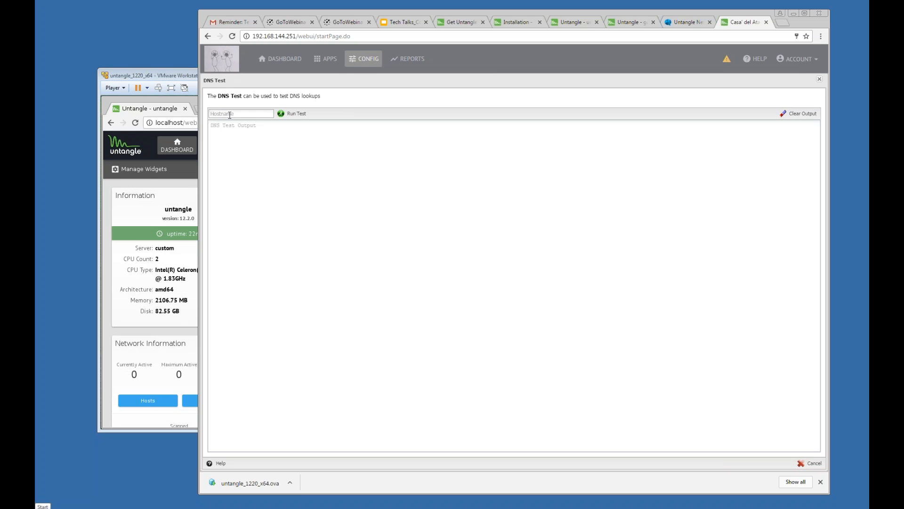
text(google.com)
click(288, 118)
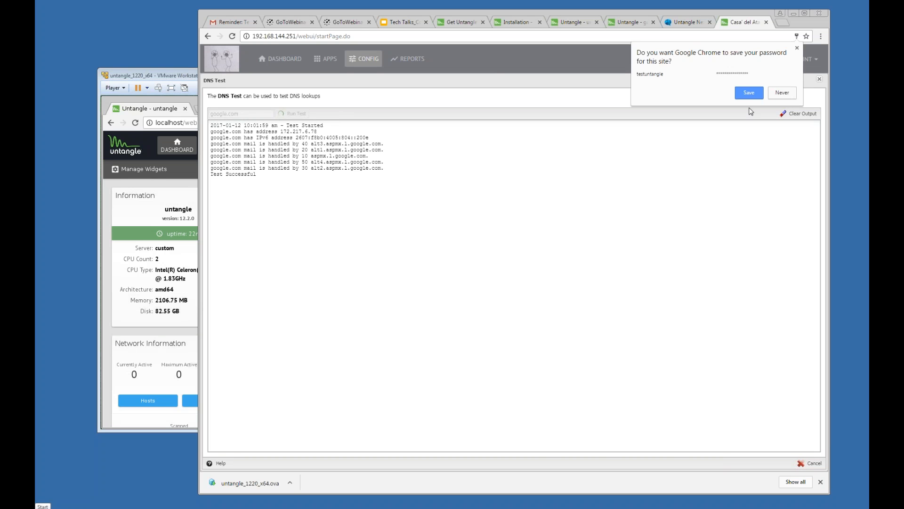
click(789, 92)
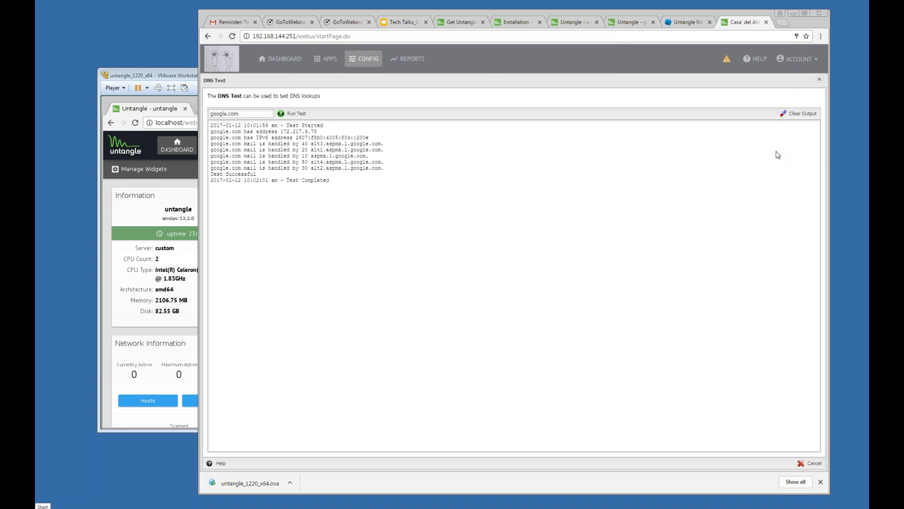
click(820, 80)
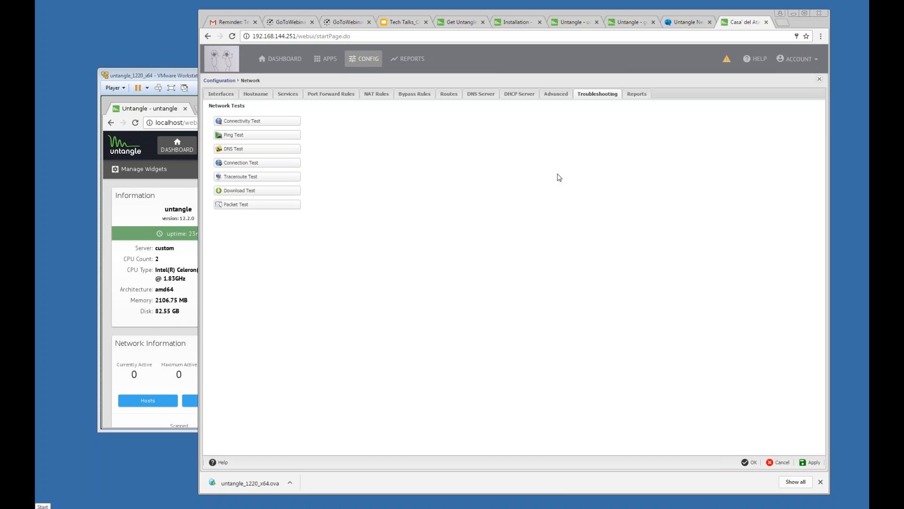
Step: Run a Connection Test to google.com port 80, then return to the Tech Talks deck
click(271, 168)
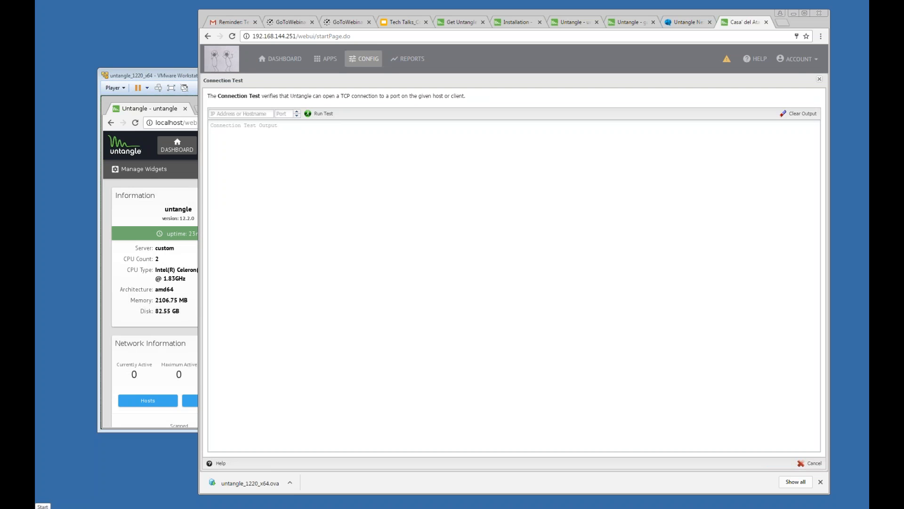
click(236, 114)
text(google.com)
key(Tab)
text(80)
click(321, 113)
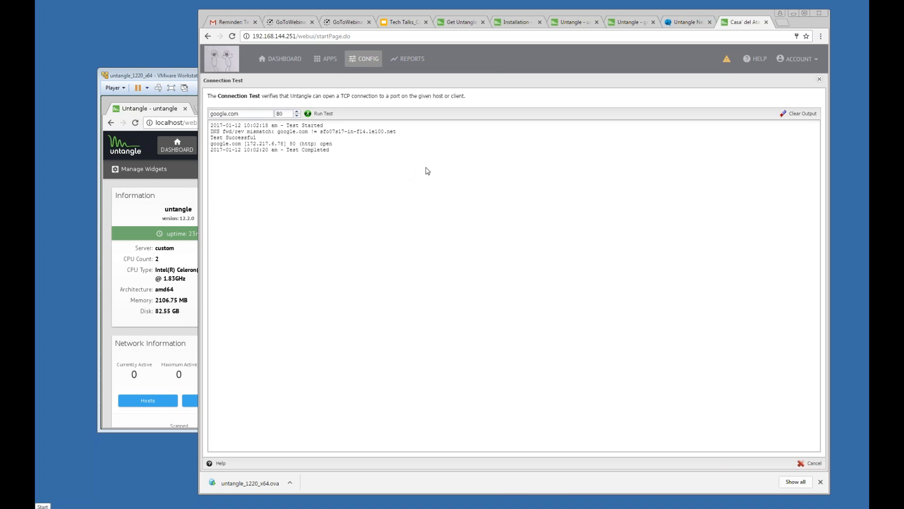
click(820, 79)
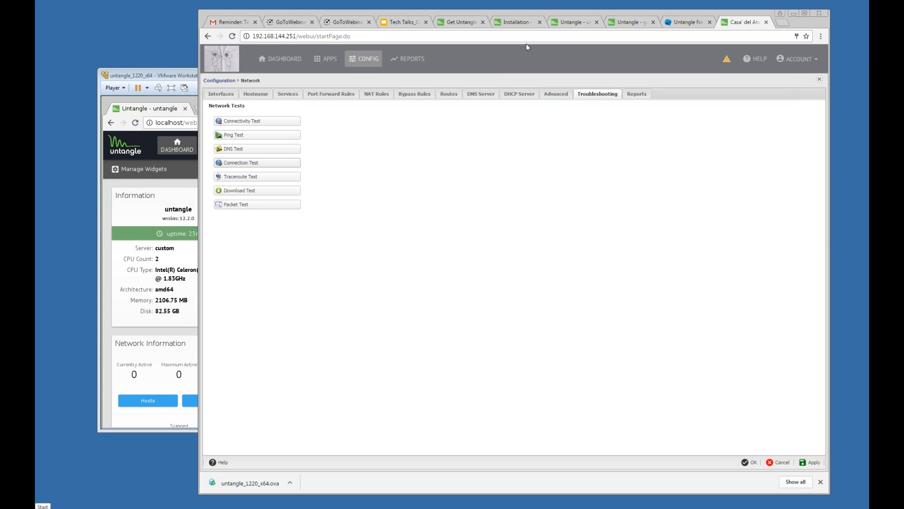
click(401, 21)
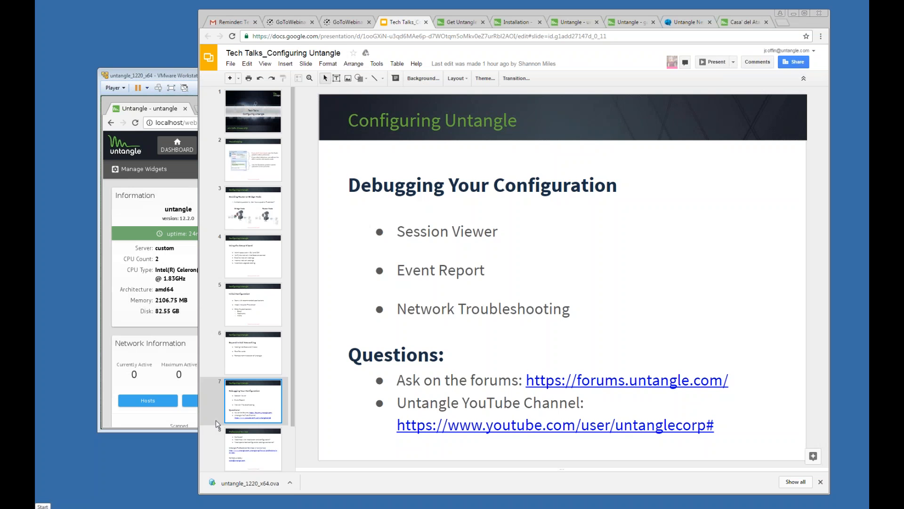
Step: Show slide 8, Professional Services, then bring the Untangle VM window forward
click(255, 453)
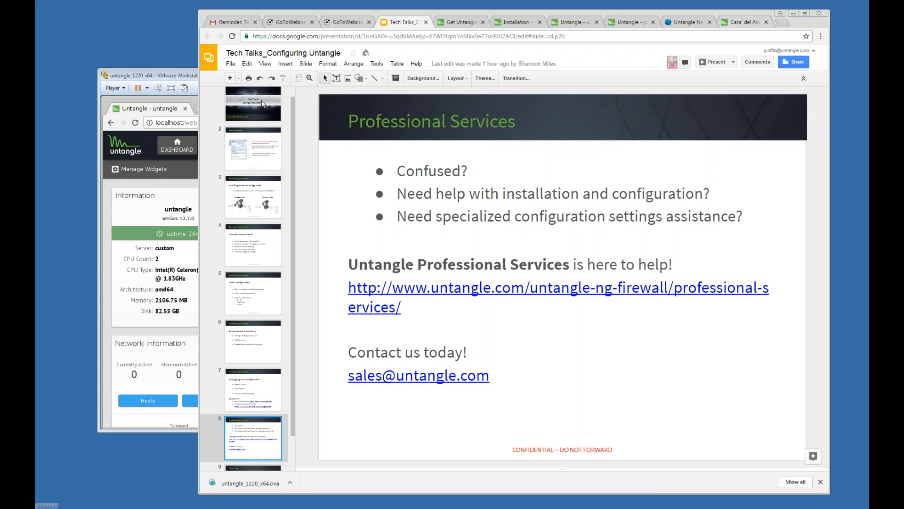
click(163, 75)
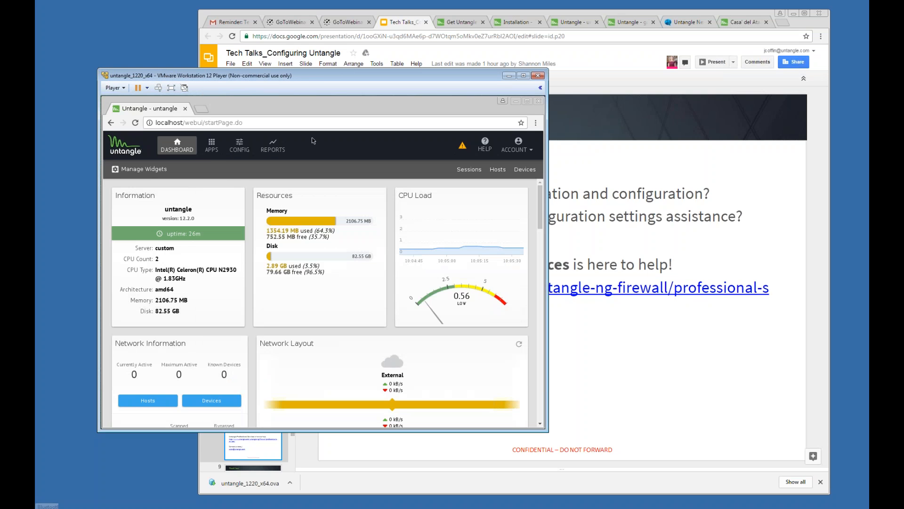
Step: Uninstall Web Filter from the default policy via its Settings Remove button
click(218, 150)
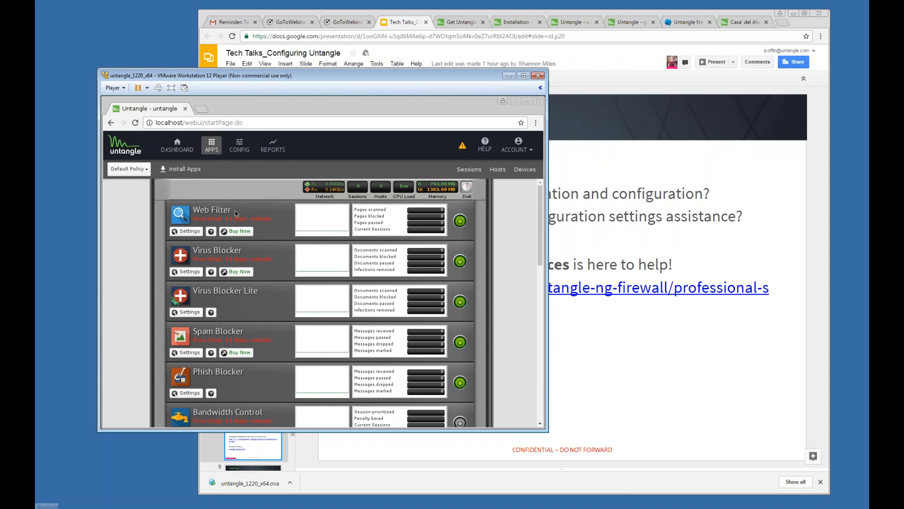
click(198, 233)
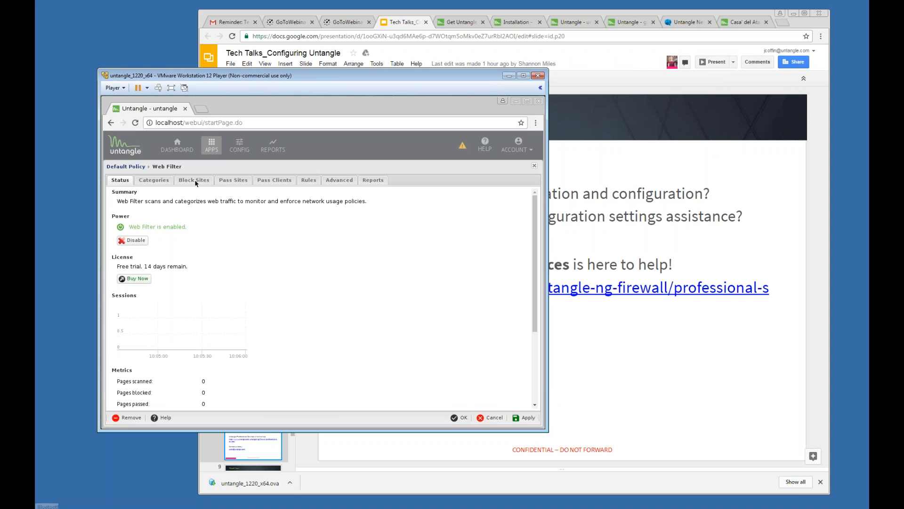
click(130, 419)
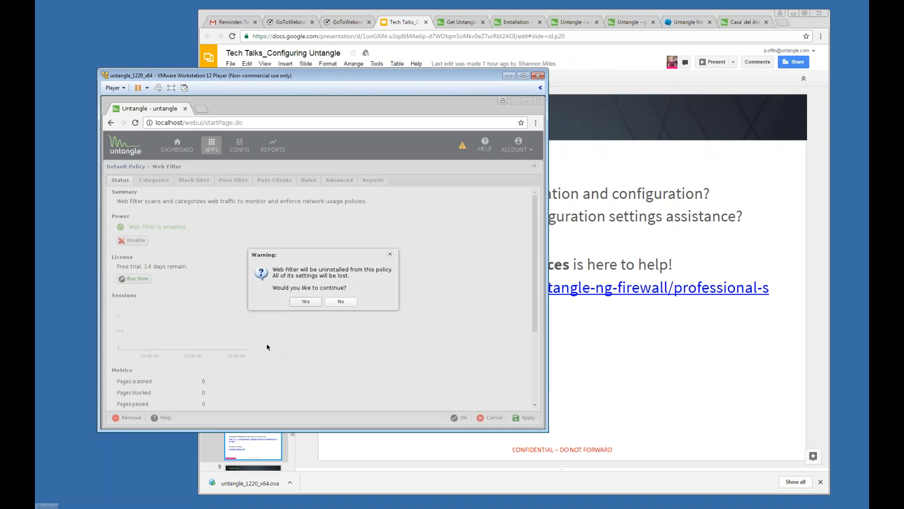
click(306, 301)
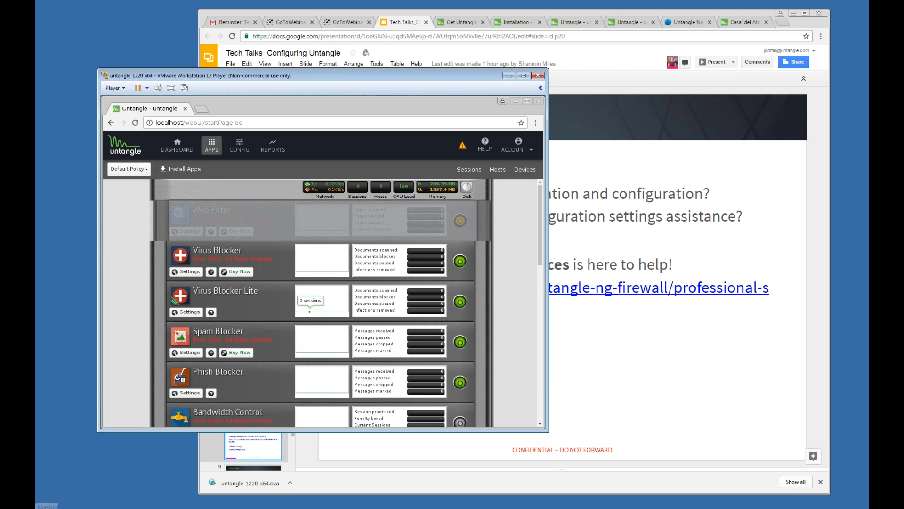
Step: Browse the installable apps, then go back to the Untangle dashboard
click(177, 168)
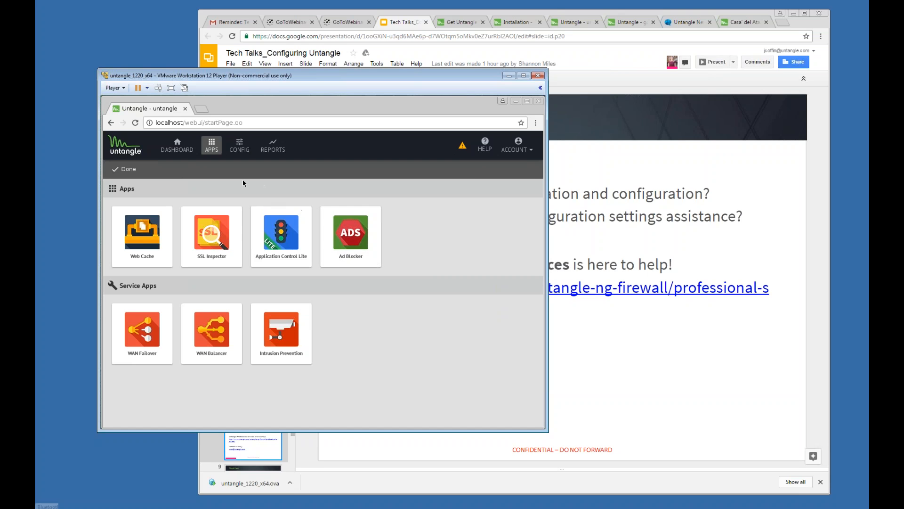
click(181, 151)
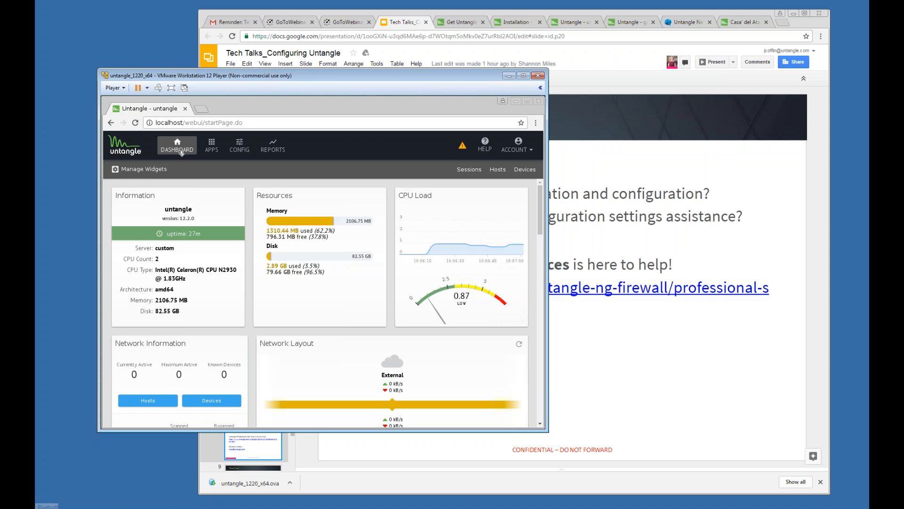
Step: Bring the Google Slides deck with the Professional Services slide back in front
click(637, 12)
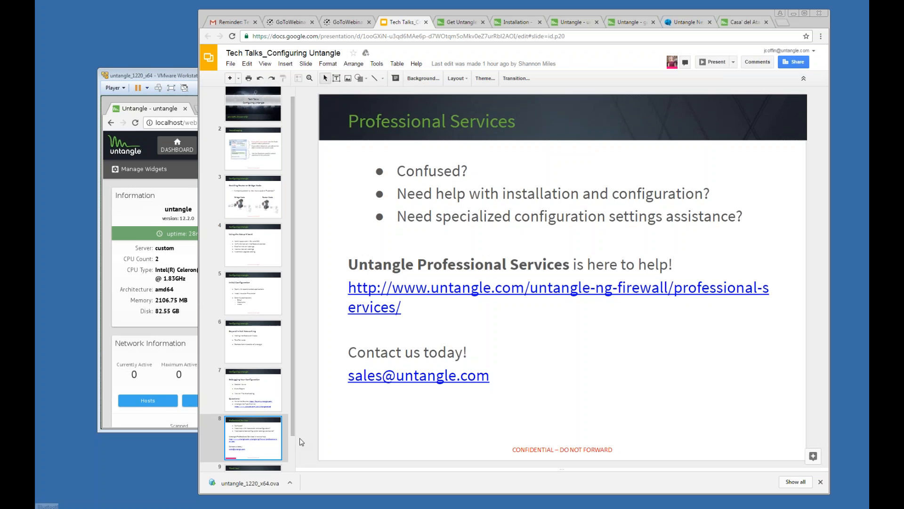
scroll(292, 440, down, 2)
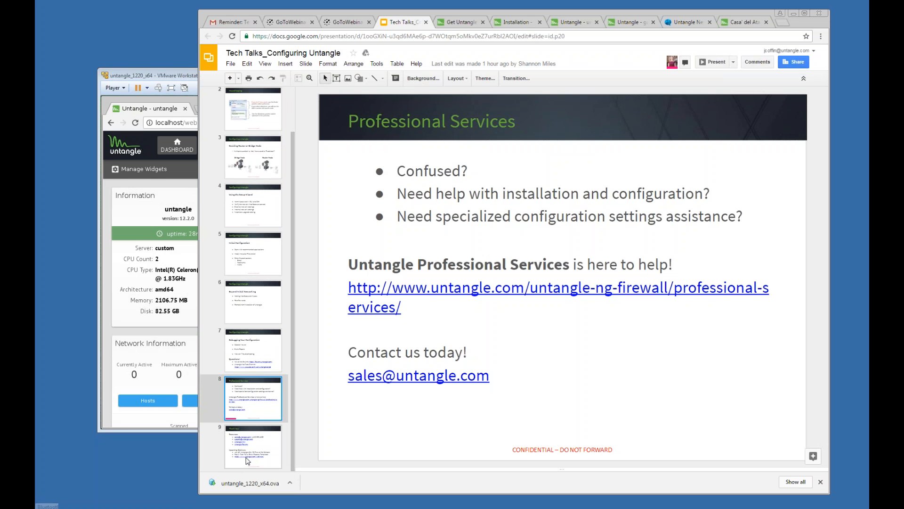
click(247, 460)
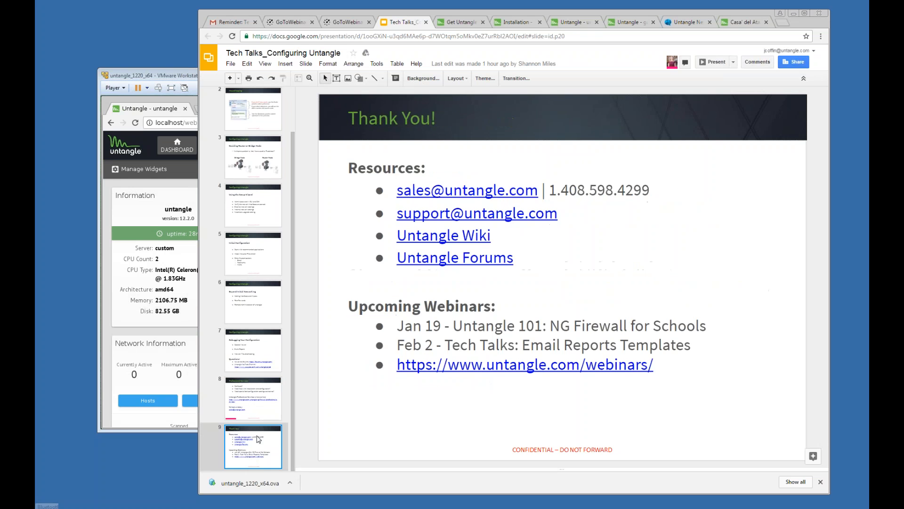
click(251, 404)
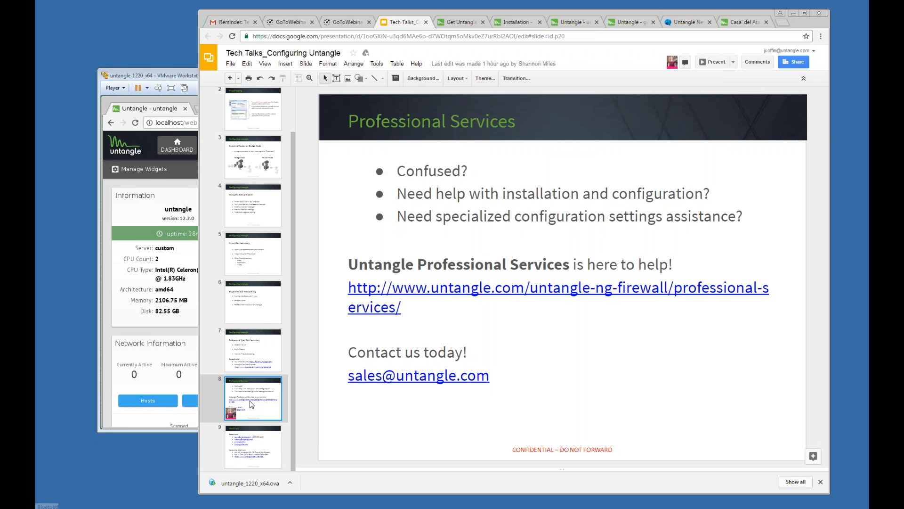